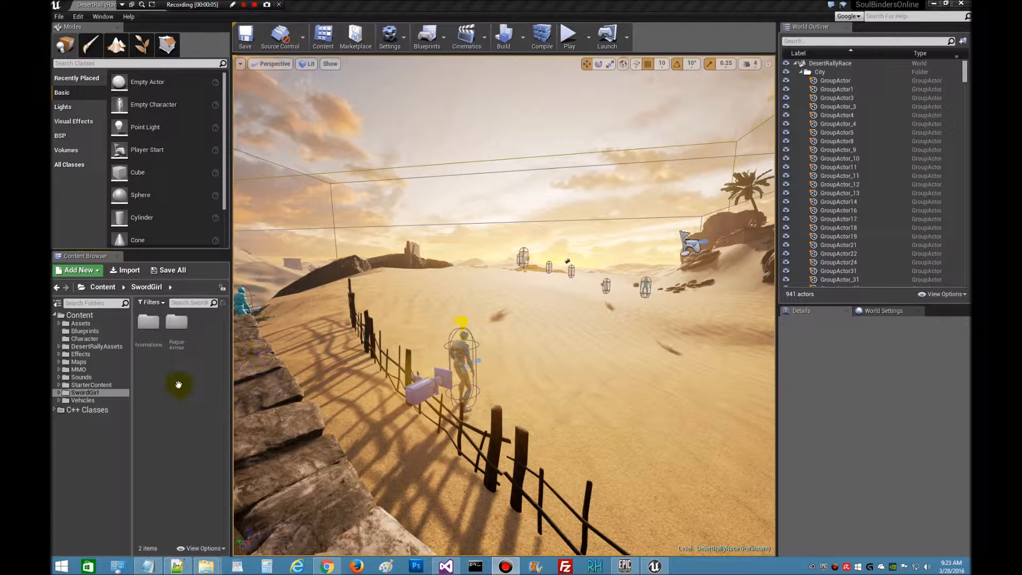
# Bring up the SoulBindersOnline Content directory in File Explorer and compare its folders with the Content folder in the Content Browser.
pyautogui.moveTo(970, 136); pyautogui.dragTo(448, 135)
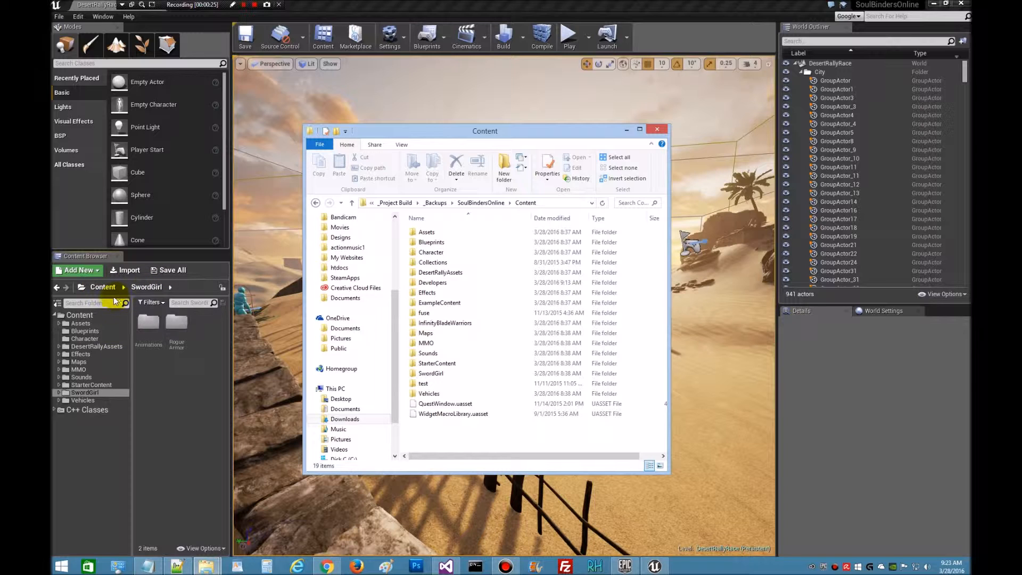
pyautogui.click(101, 316)
pyautogui.rightClick(101, 315)
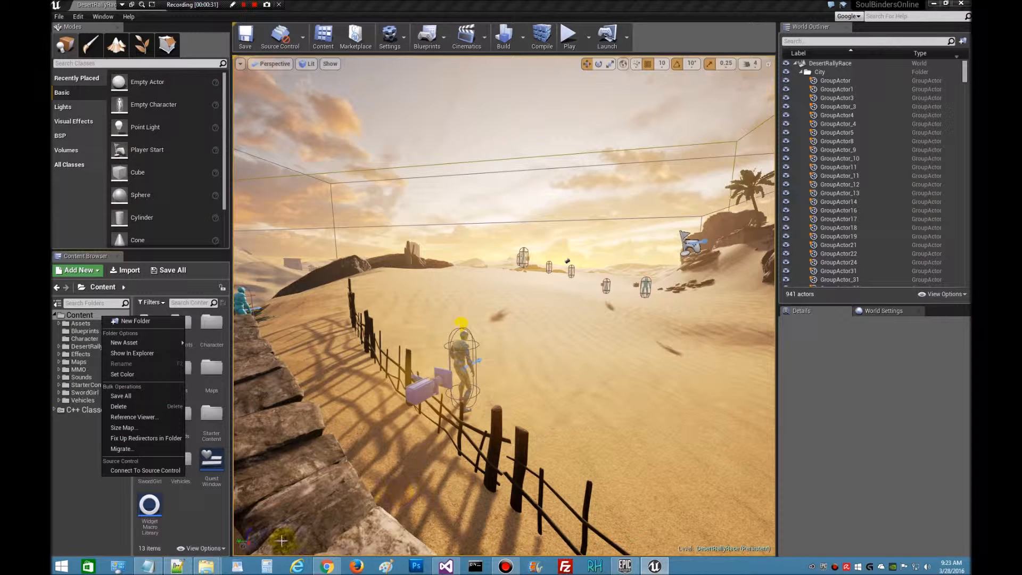
pyautogui.moveTo(218, 568)
pyautogui.click(261, 511)
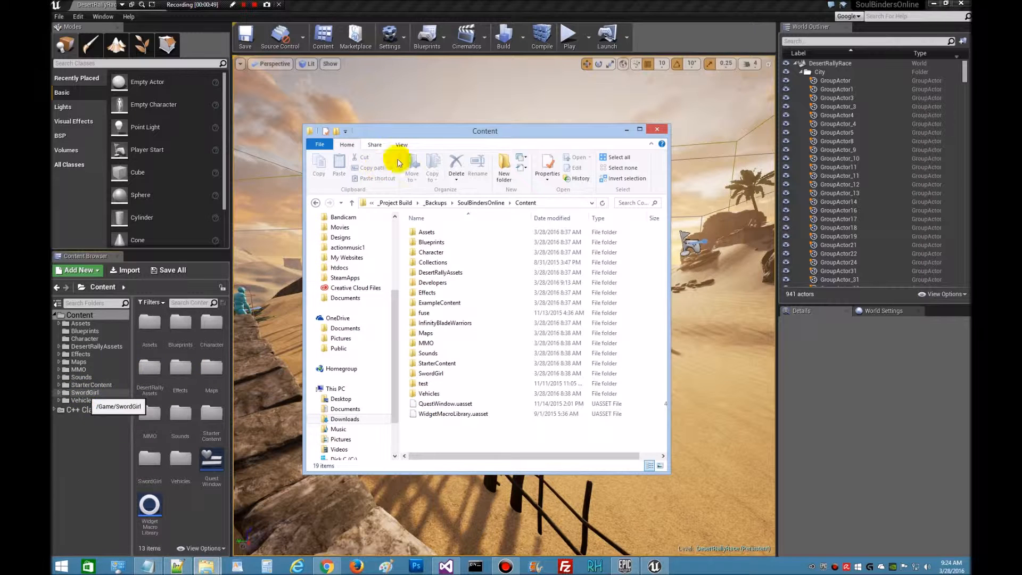
pyautogui.moveTo(414, 135); pyautogui.dragTo(452, 125)
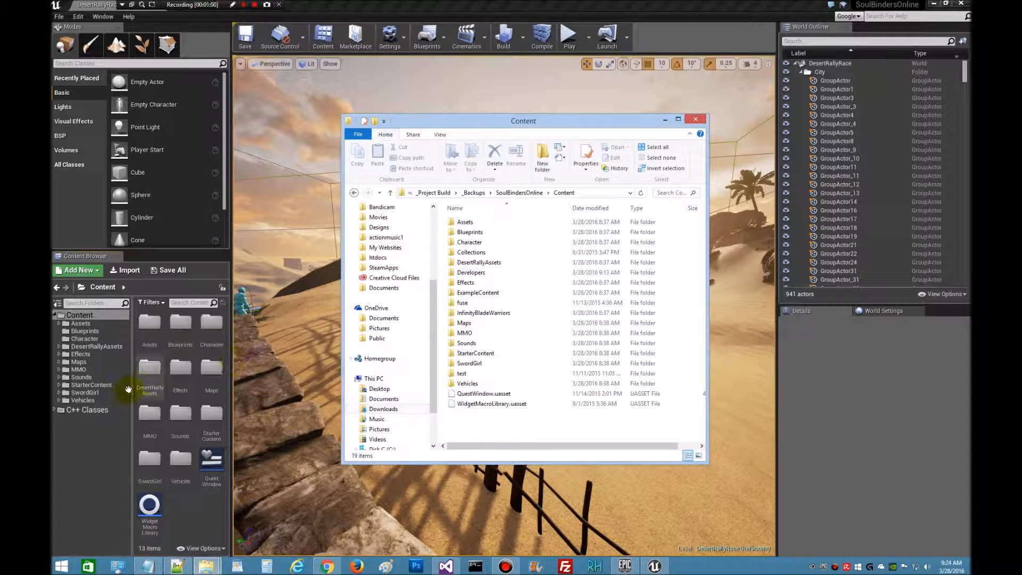
# Delete the SwordGirl folder with its assets in the Unreal Editor and fix up redirectors for the whole Content folder.
pyautogui.click(84, 395)
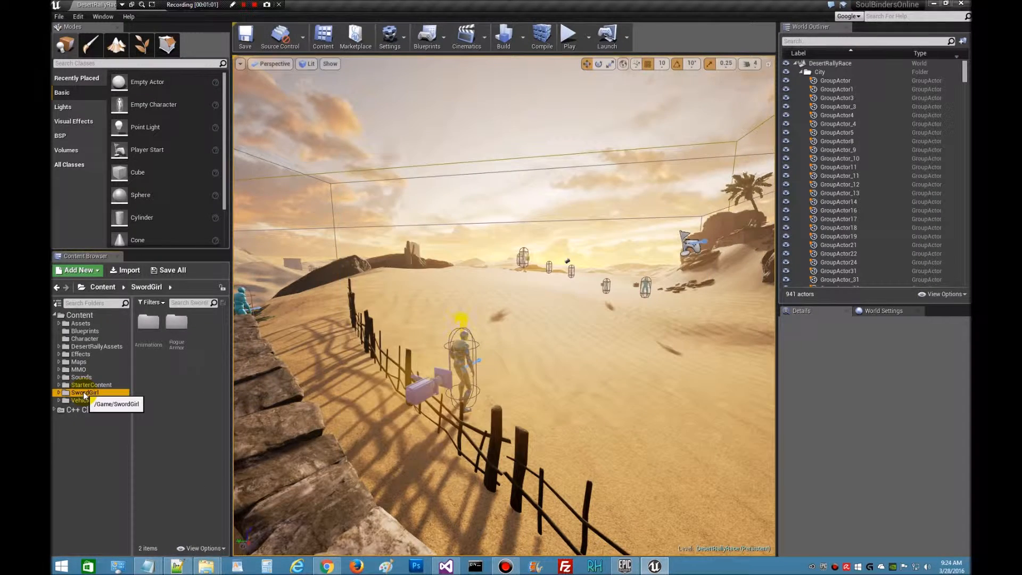
pyautogui.rightClick(83, 395)
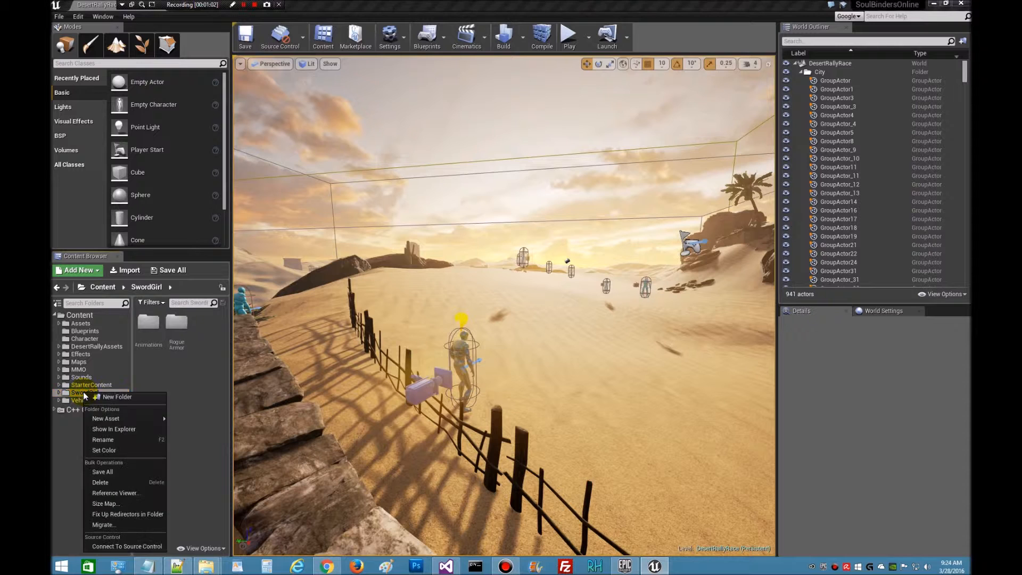
pyautogui.click(119, 482)
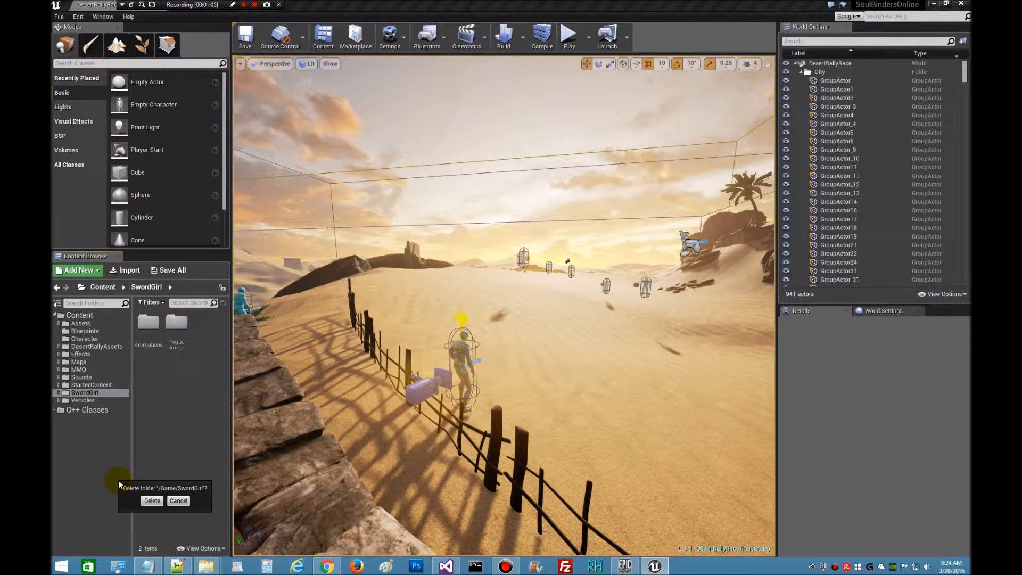
pyautogui.click(152, 501)
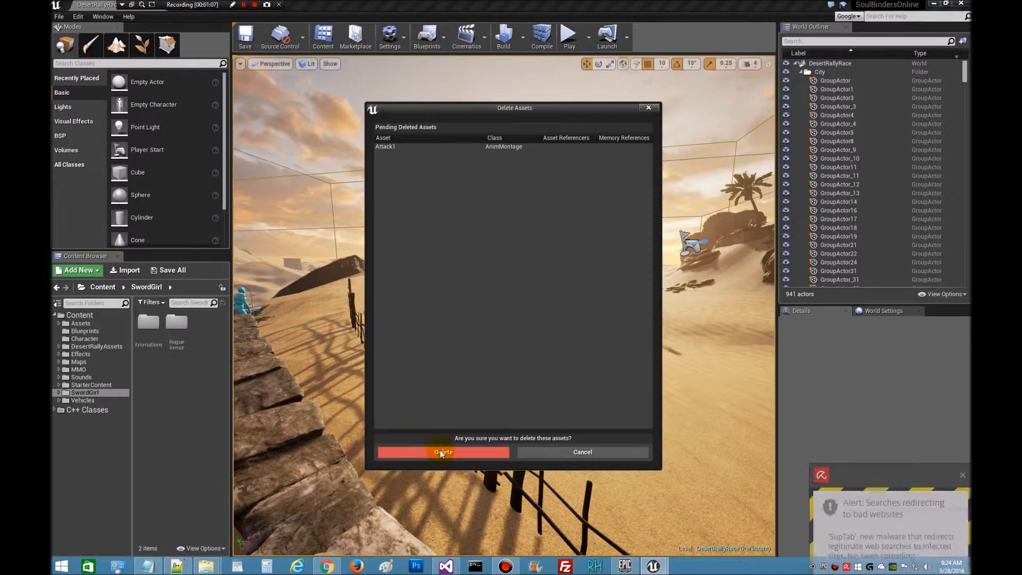
pyautogui.click(440, 451)
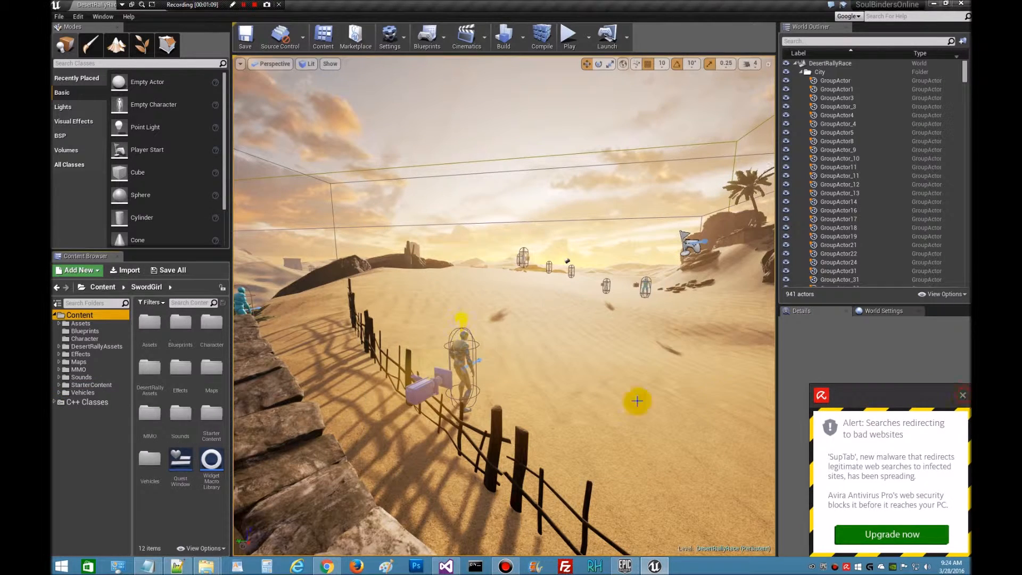
pyautogui.rightClick(93, 315)
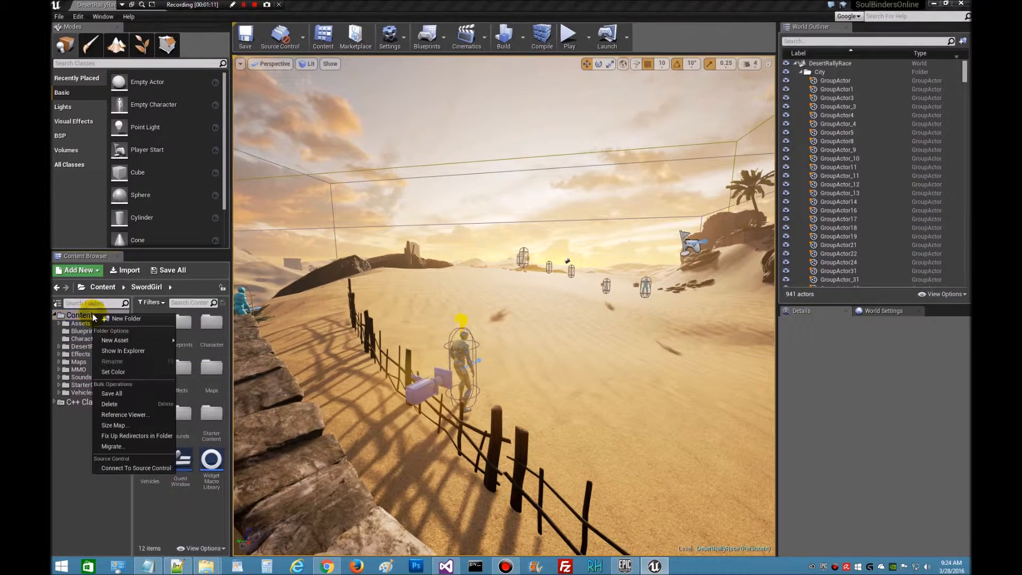
pyautogui.click(133, 434)
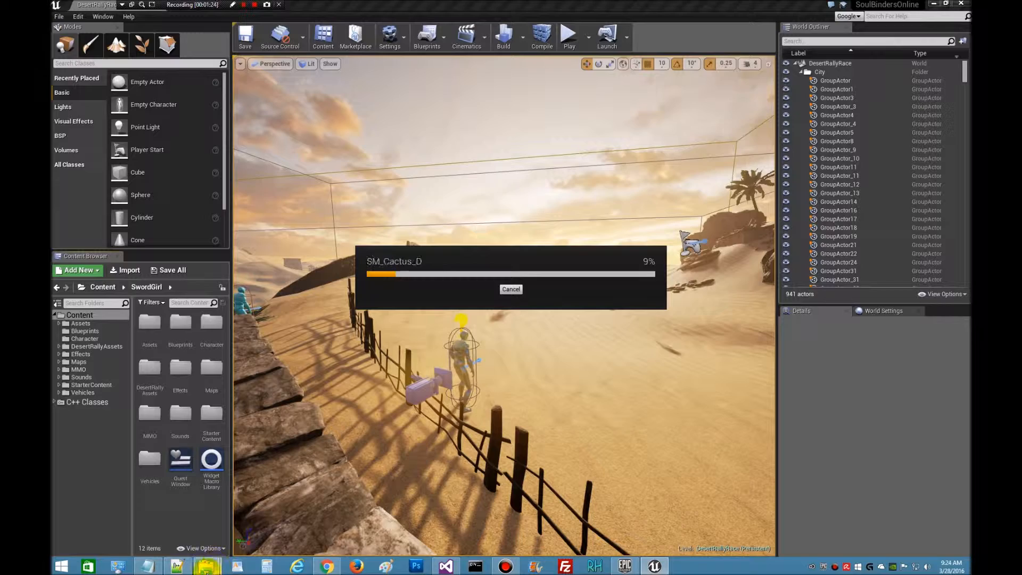
# In File Explorer, permanently delete the leftover SwordGirl folder from the project's Content directory and minimize the window.
pyautogui.moveTo(206, 565)
pyautogui.click(192, 527)
pyautogui.moveTo(548, 121); pyautogui.dragTo(744, 153)
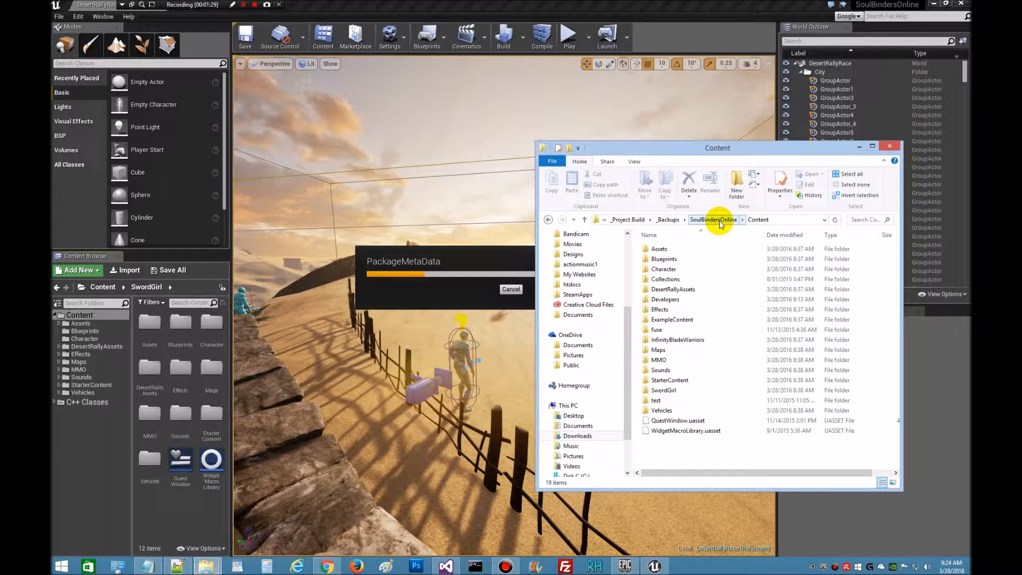
pyautogui.rightClick(690, 390)
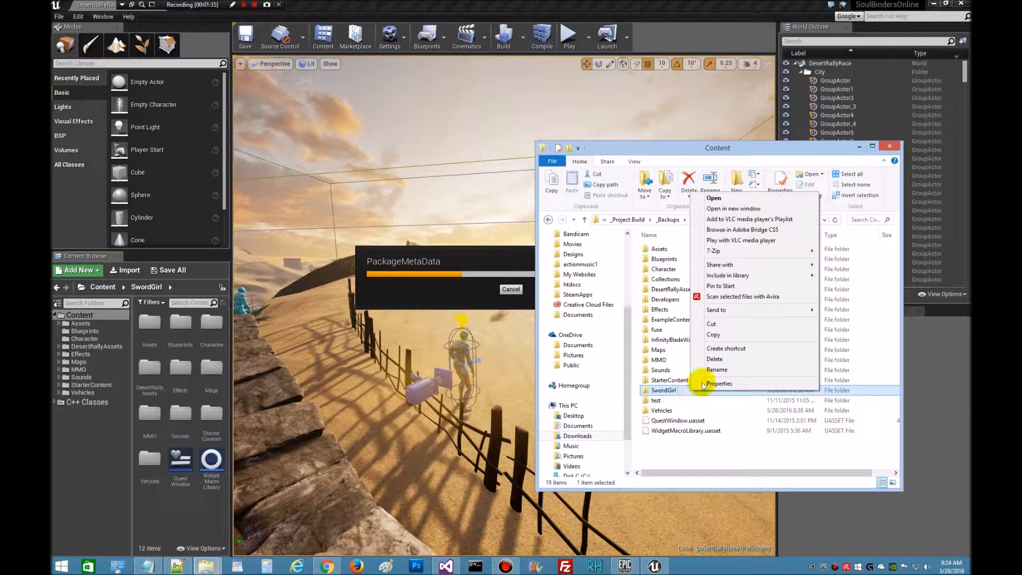
pyautogui.click(715, 358)
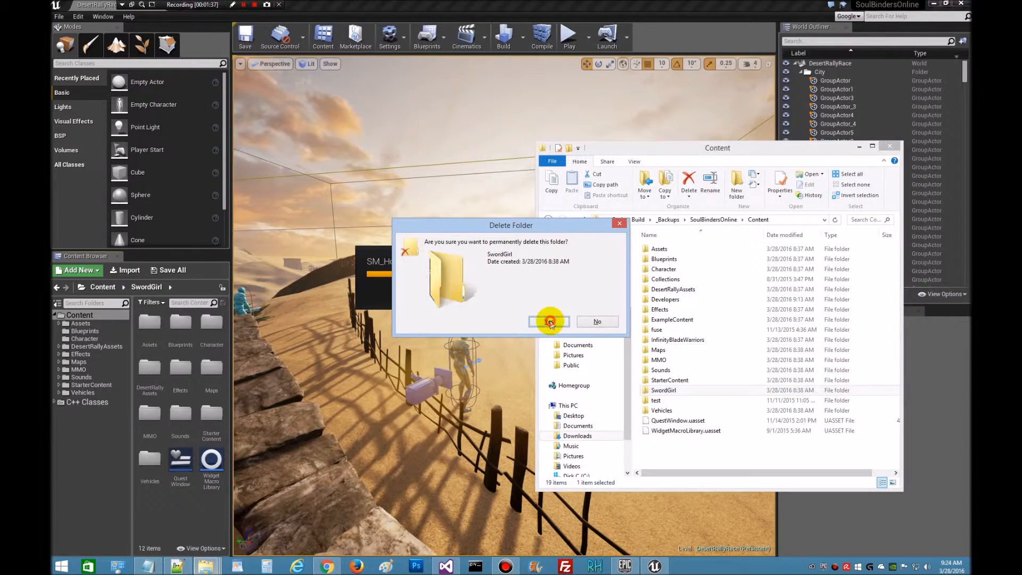
pyautogui.click(548, 322)
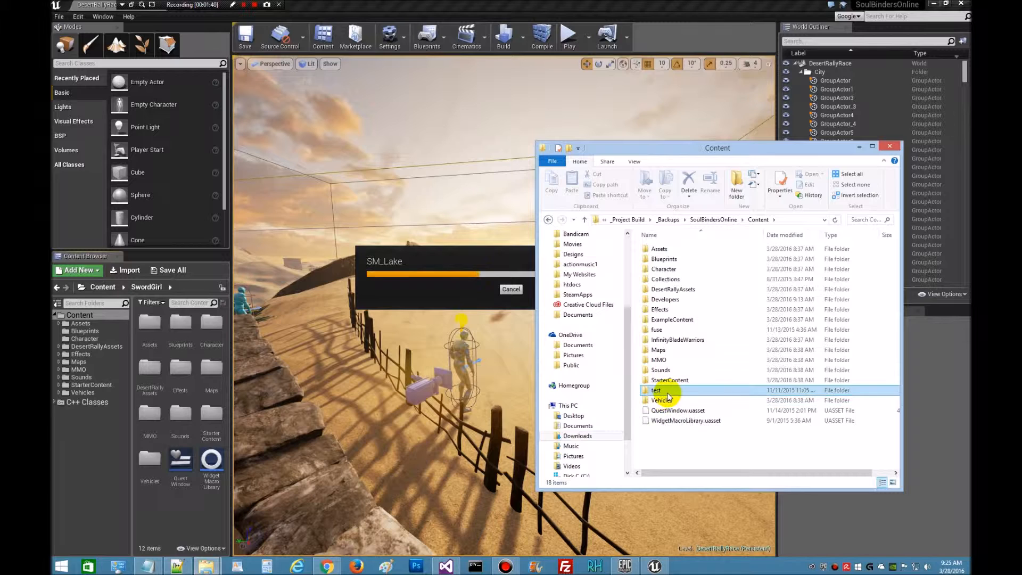
pyautogui.click(857, 146)
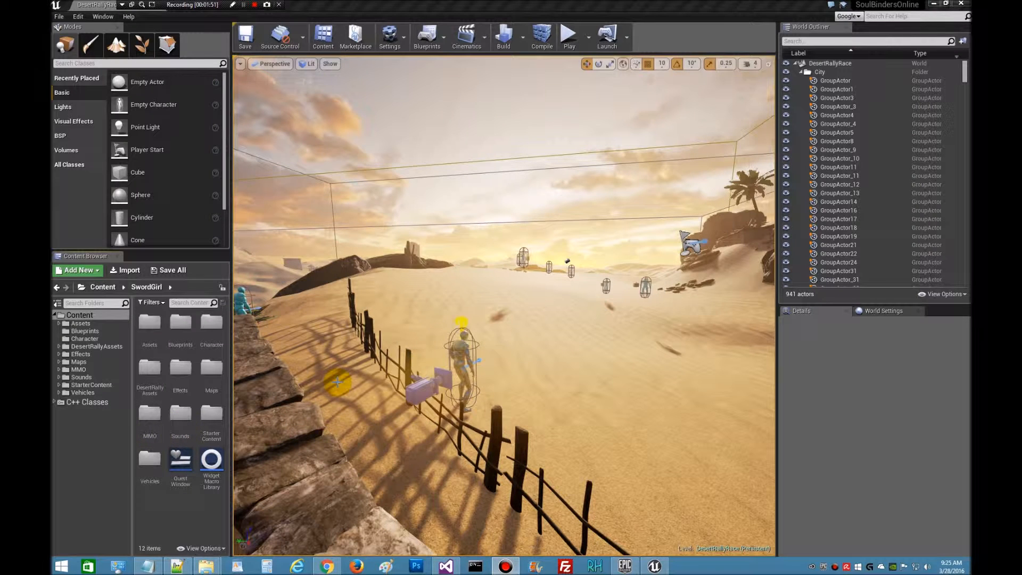
# Delete the Vehicles folder from the project content in the Unreal Editor.
pyautogui.click(84, 394)
pyautogui.rightClick(84, 394)
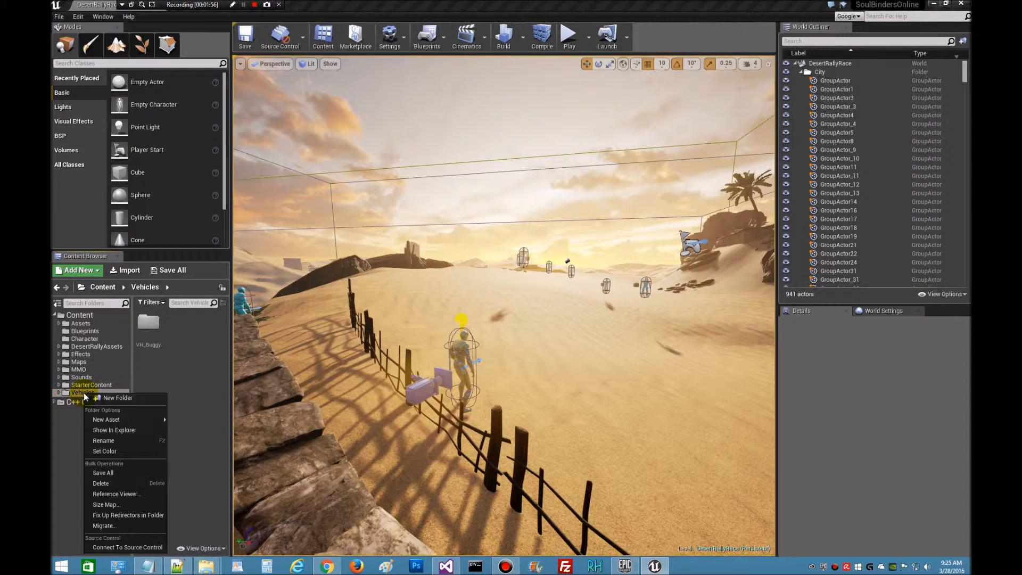
pyautogui.click(127, 483)
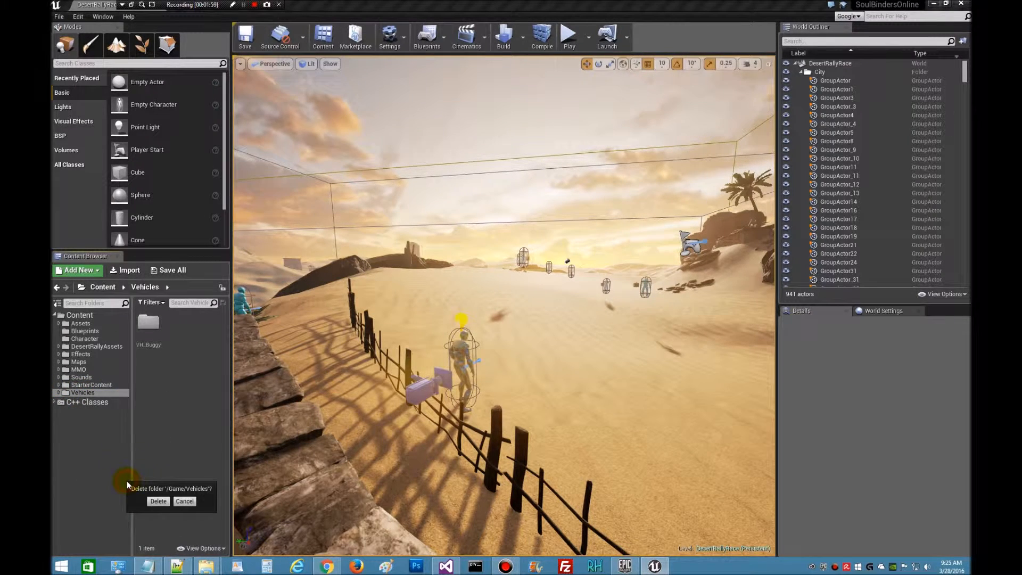
pyautogui.click(157, 501)
# Fix up redirectors in the Content folder and save all unsaved content.
pyautogui.rightClick(117, 317)
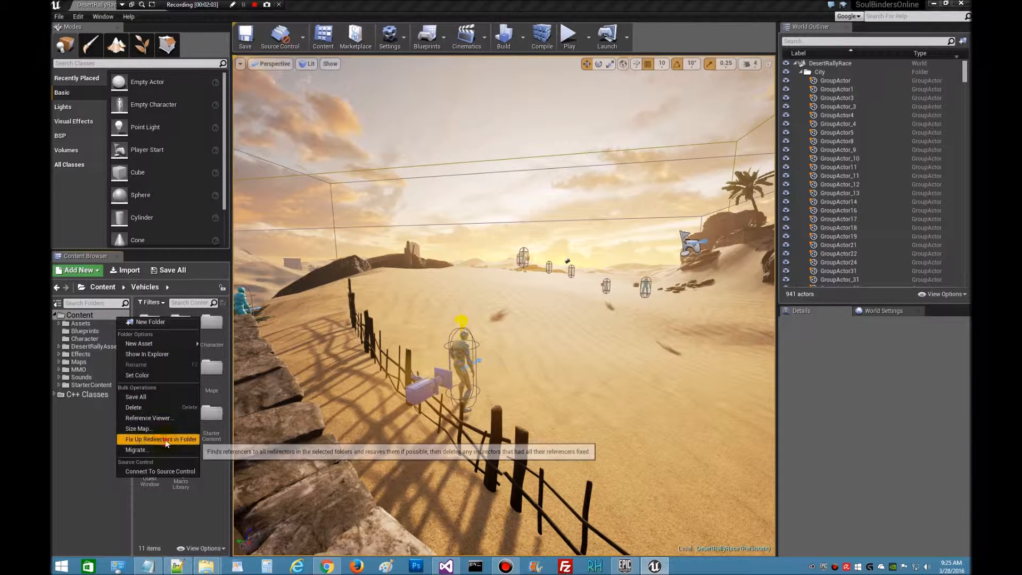
pyautogui.click(165, 439)
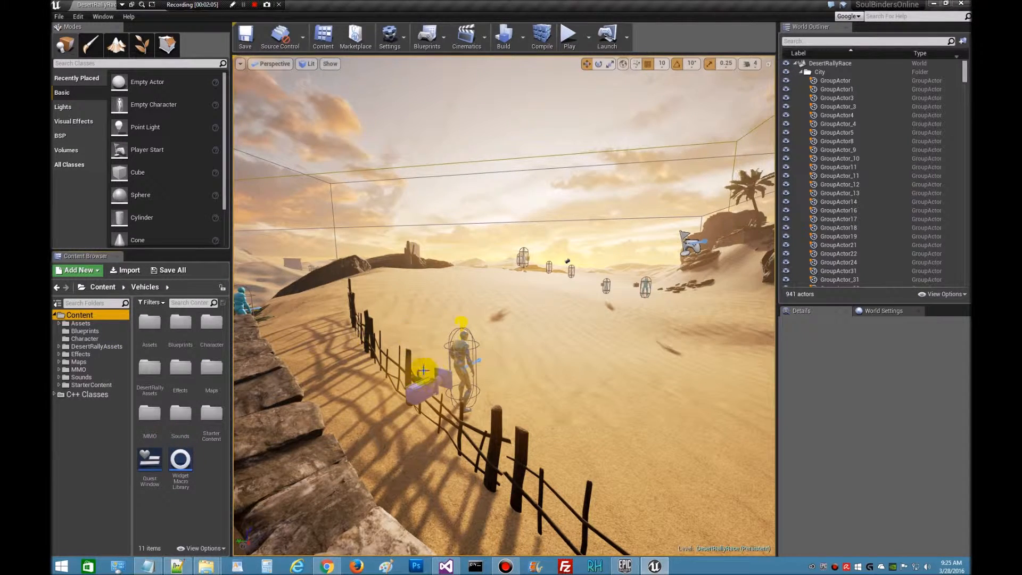
pyautogui.click(165, 274)
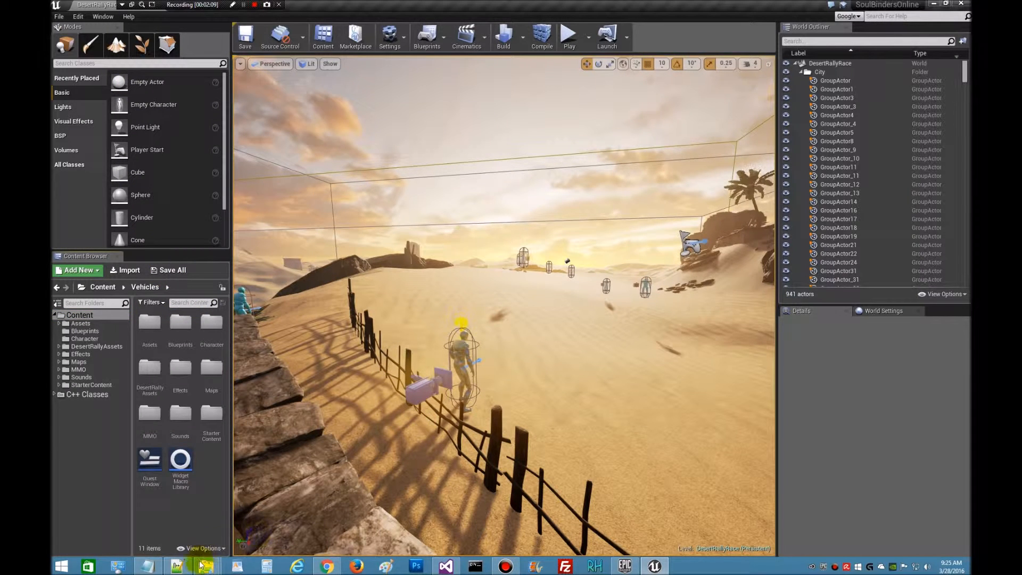
# In File Explorer, permanently delete the leftover Vehicles folder from the project's Content directory and minimize the window.
pyautogui.moveTo(206, 567)
pyautogui.click(165, 511)
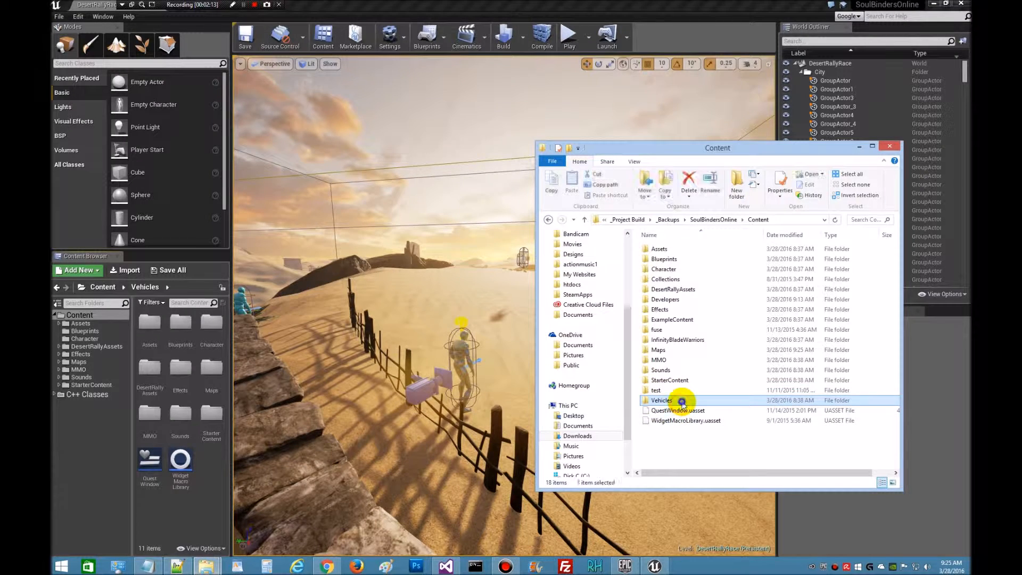
pyautogui.rightClick(683, 400)
pyautogui.click(708, 370)
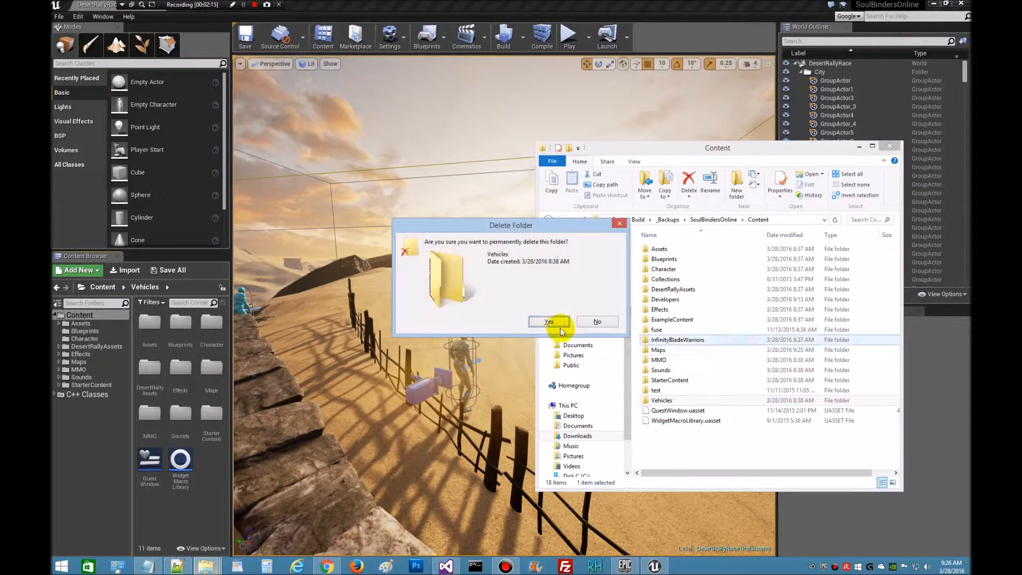
pyautogui.click(553, 321)
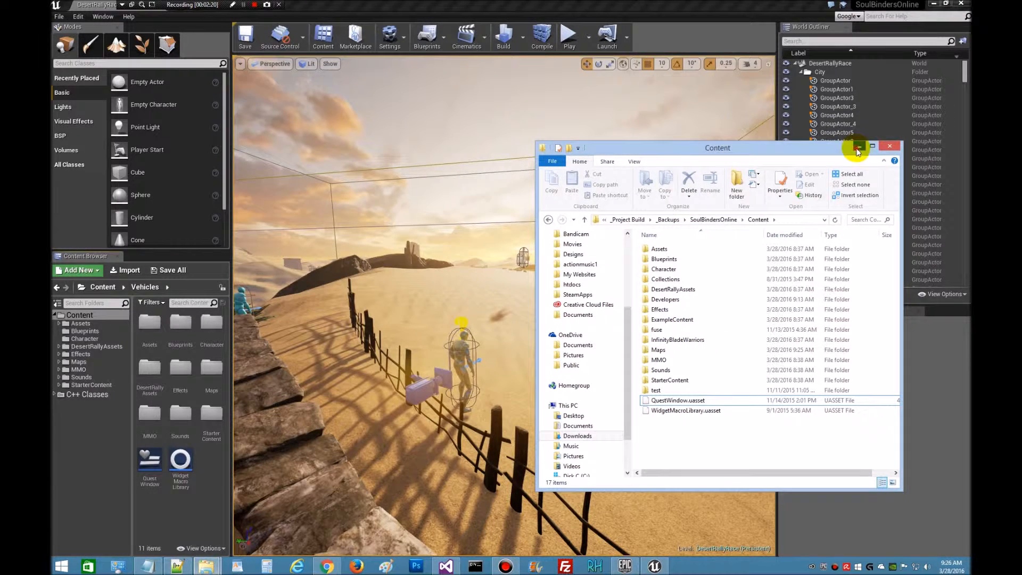
pyautogui.click(858, 147)
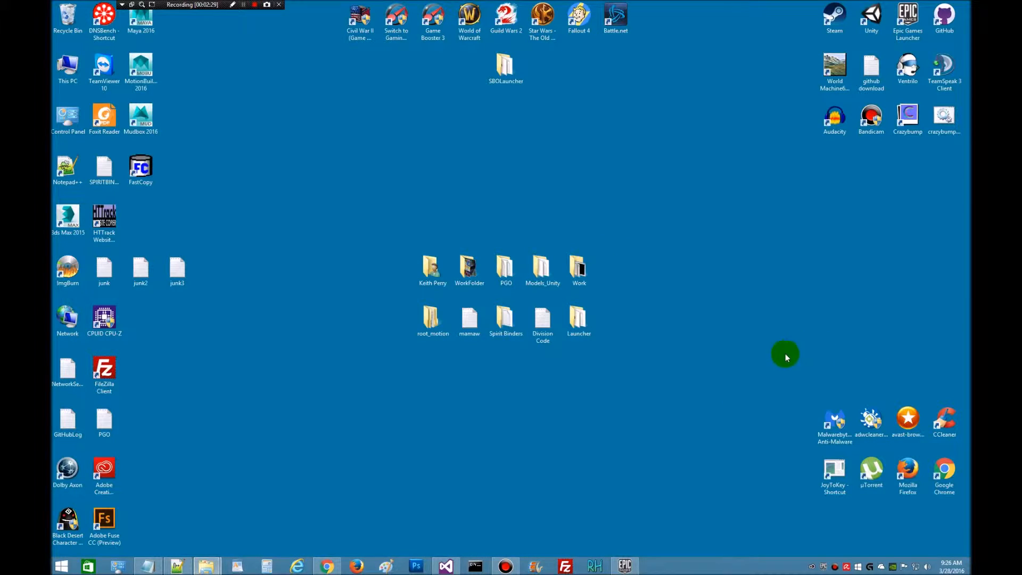
# Go to the SoulBindersOnline project folder in File Explorer and reopen its Unreal Engine project file.
pyautogui.moveTo(206, 565)
pyautogui.click(257, 513)
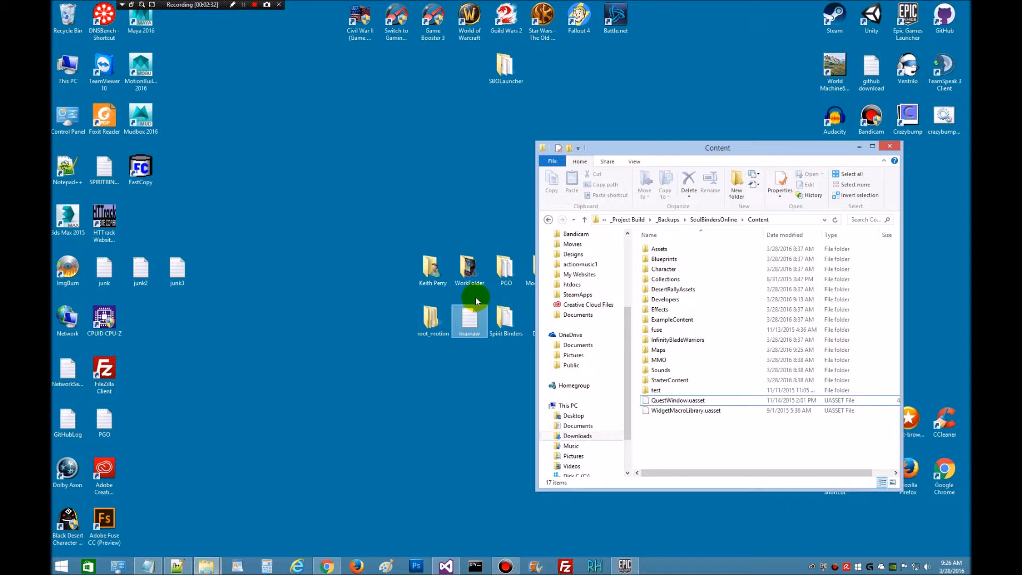
pyautogui.click(713, 220)
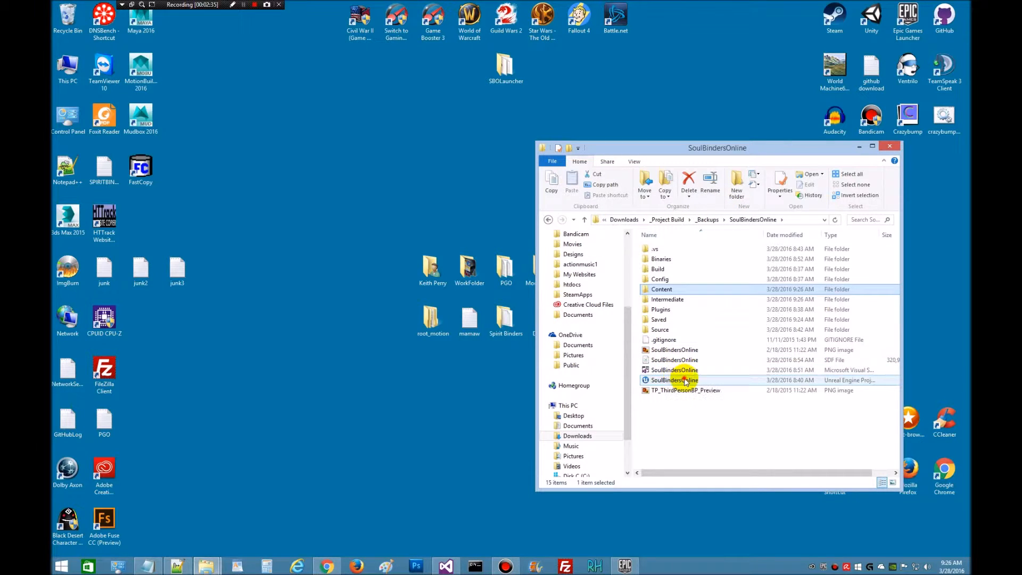
pyautogui.click(685, 380)
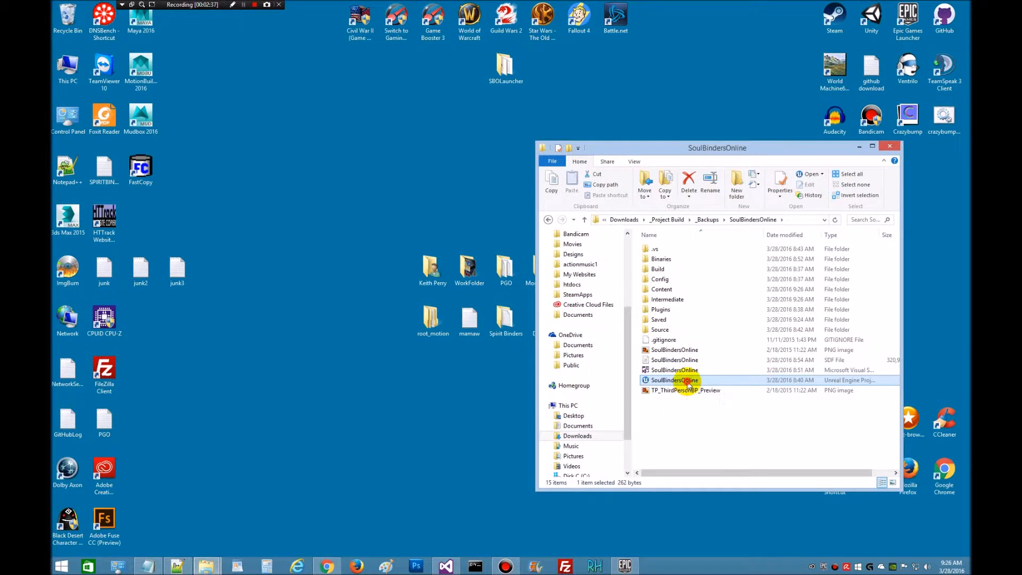
pyautogui.doubleClick(686, 381)
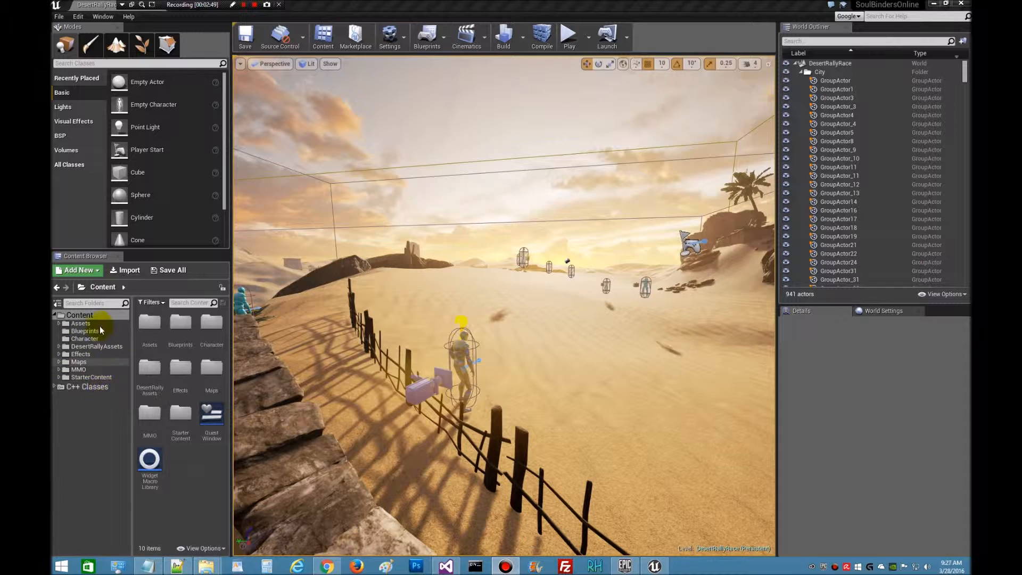
# Compare the Content directory in File Explorer with the reopened project's folder tree and check the bulk operations offered for the Content folder.
pyautogui.moveTo(206, 565)
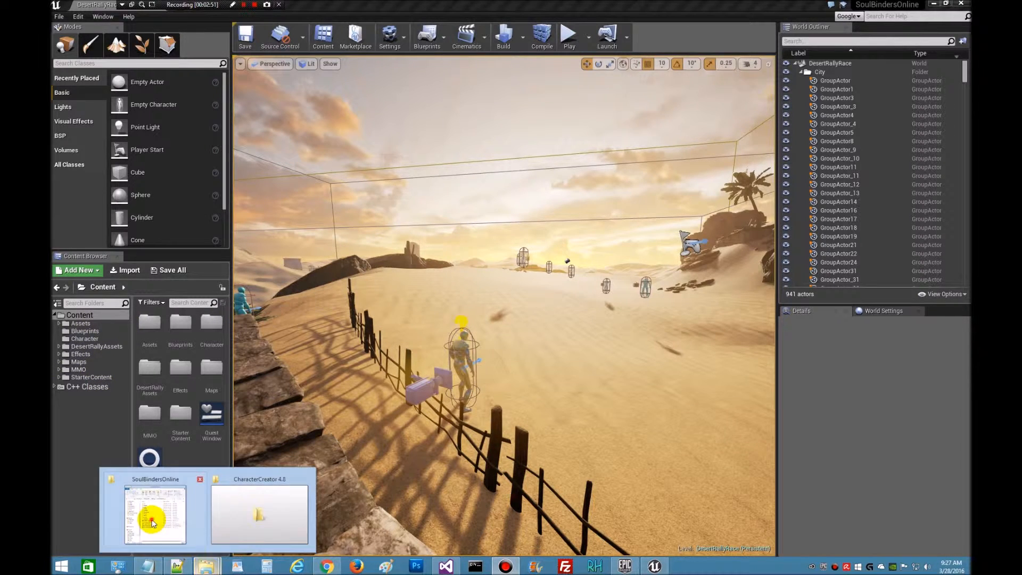
pyautogui.click(148, 518)
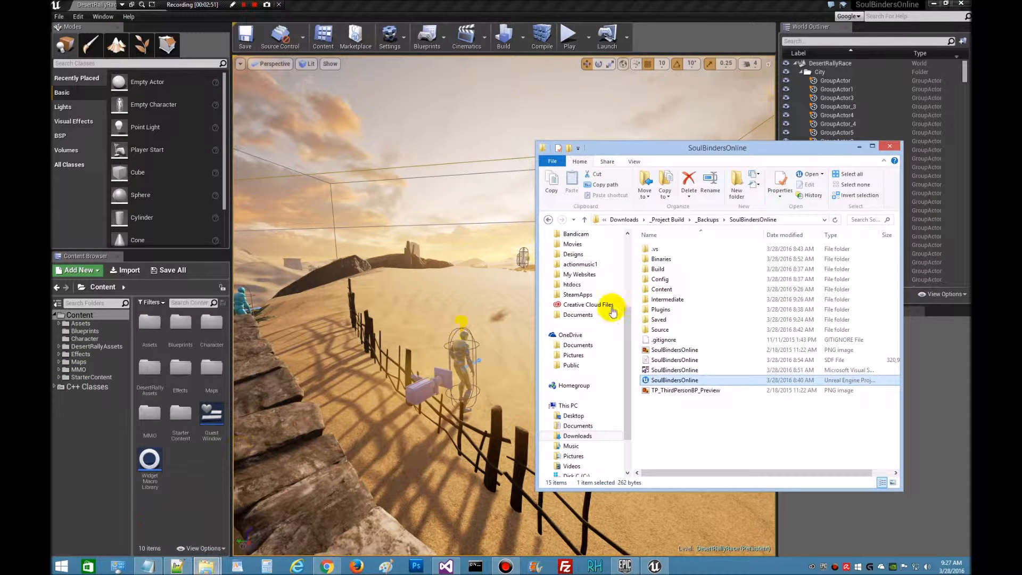
pyautogui.doubleClick(677, 290)
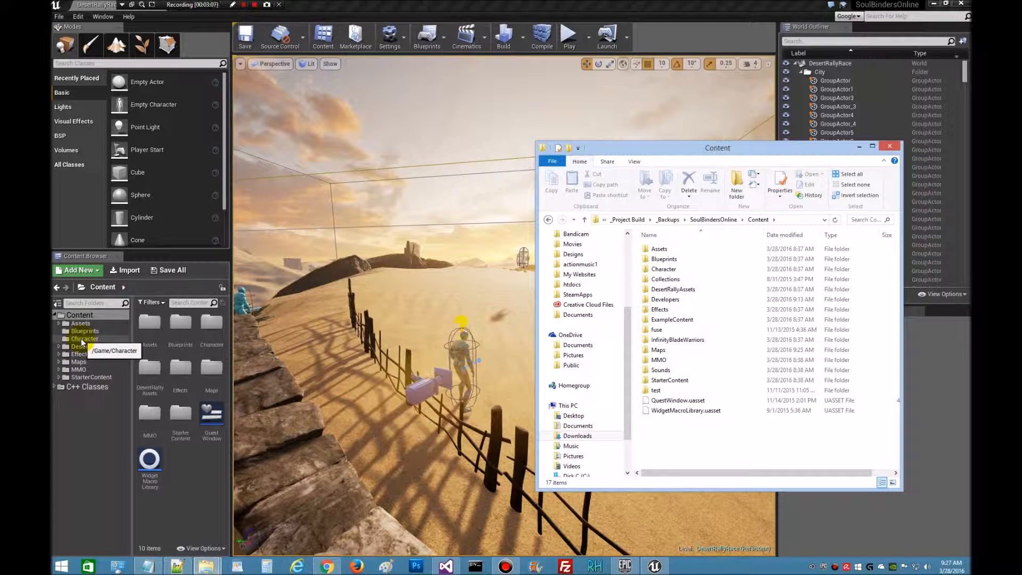
pyautogui.click(110, 312)
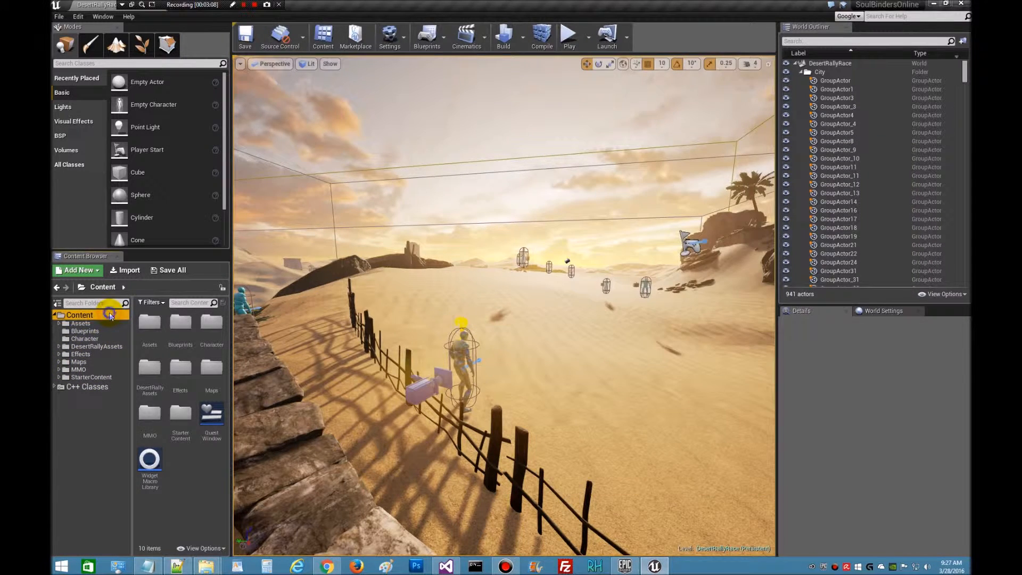
pyautogui.rightClick(109, 312)
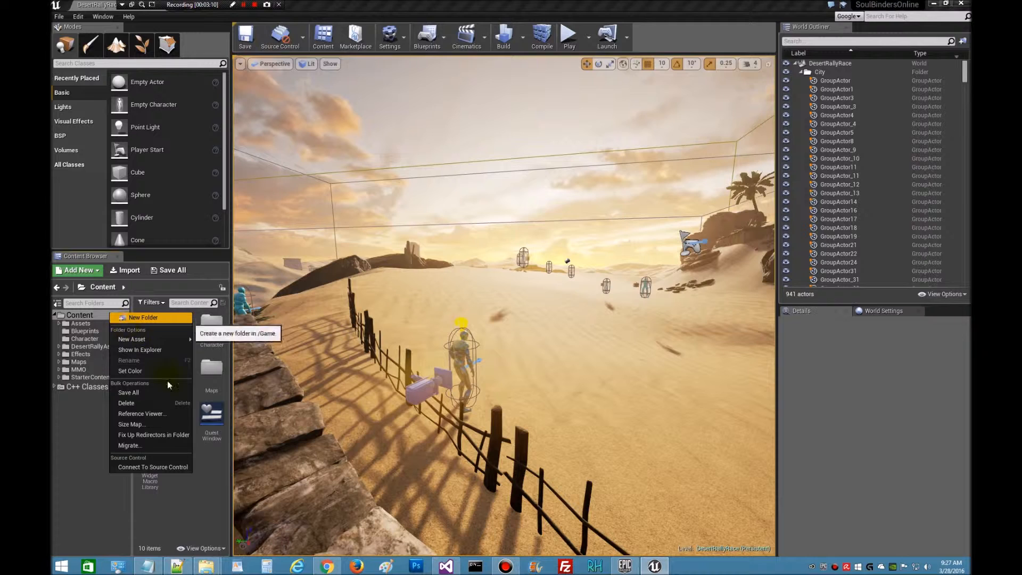
pyautogui.click(57, 449)
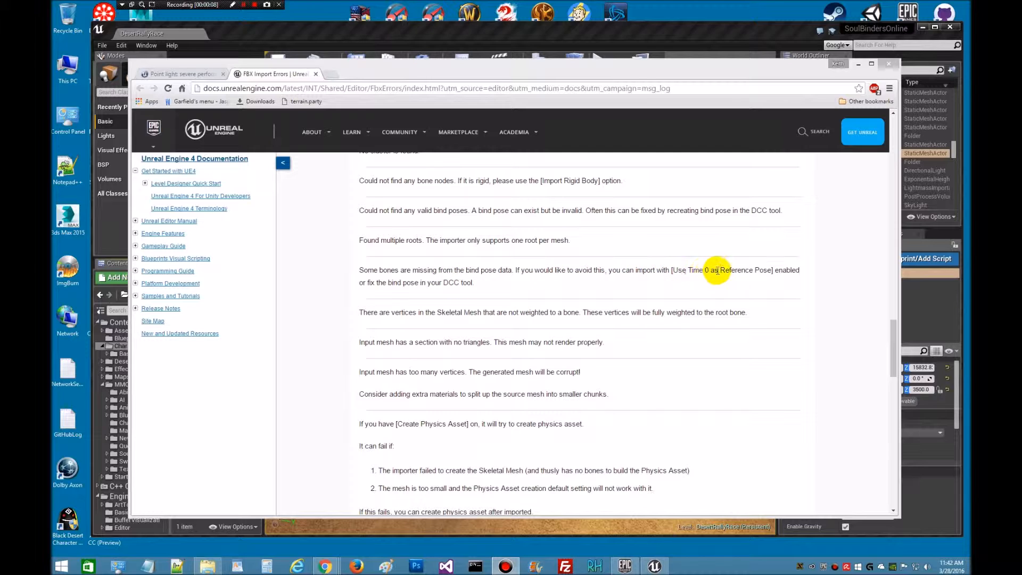
# Read the FBX import error documentation on using time 0 as reference pose for missing bind pose bones, and minimize the browser.
pyautogui.click(690, 271)
pyautogui.moveTo(716, 270); pyautogui.dragTo(753, 270)
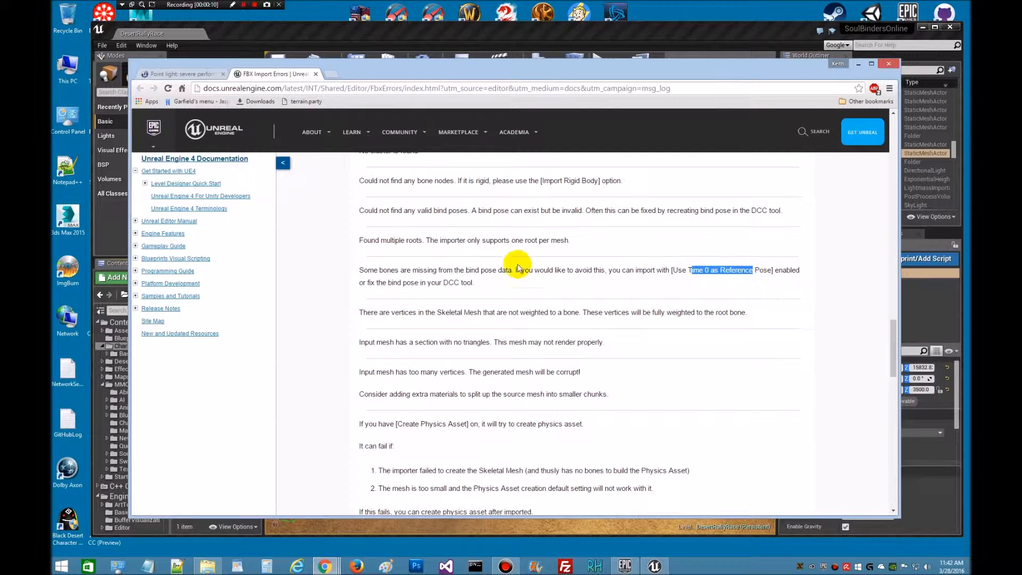
pyautogui.click(858, 65)
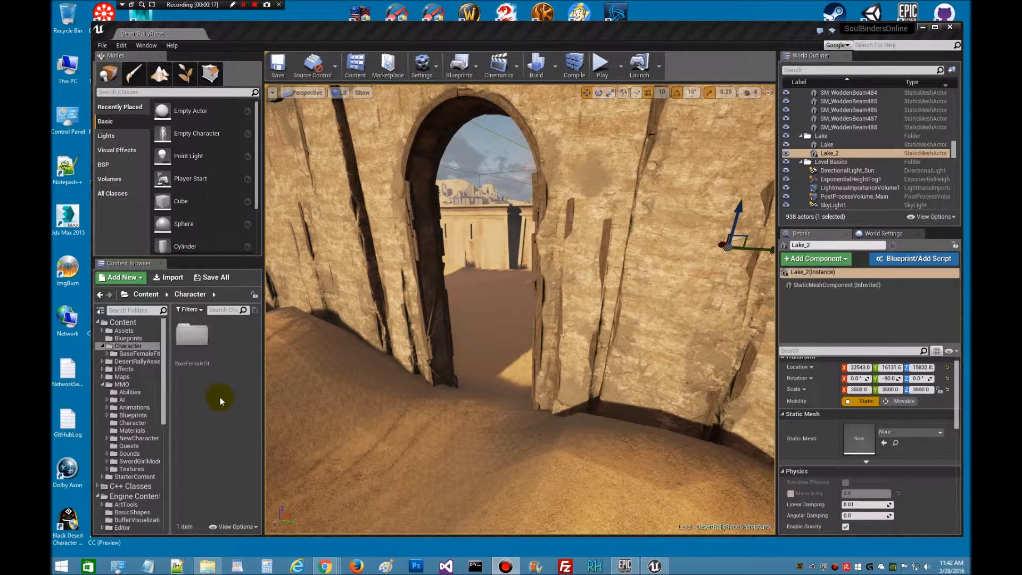
# Import the BaseFemaleFit FBX file into the Character folder as a skeletal mesh using BaseFemaleFit_Skeleton, with Use T0As Ref Pose enabled.
pyautogui.click(172, 277)
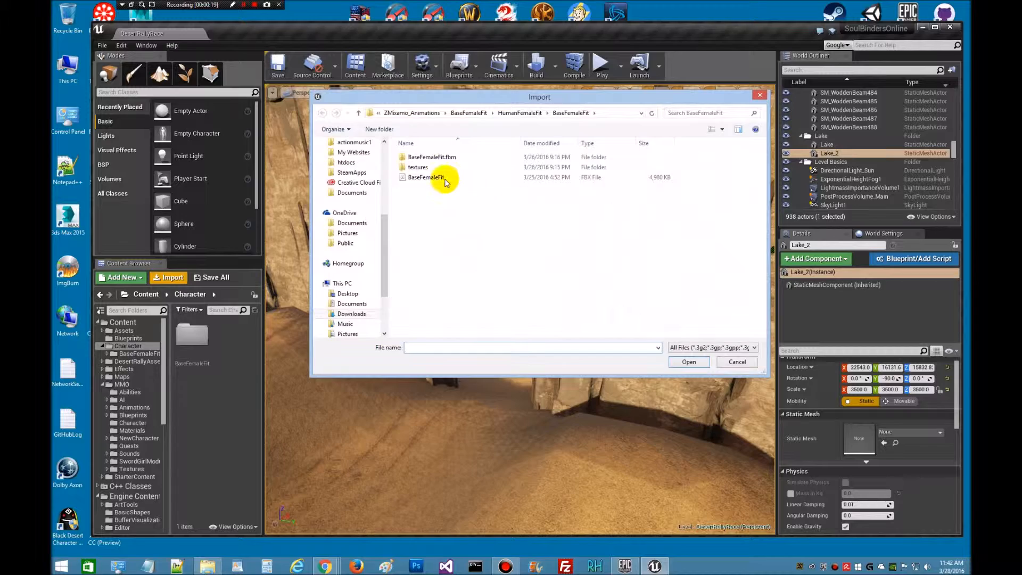
pyautogui.click(444, 180)
pyautogui.click(687, 361)
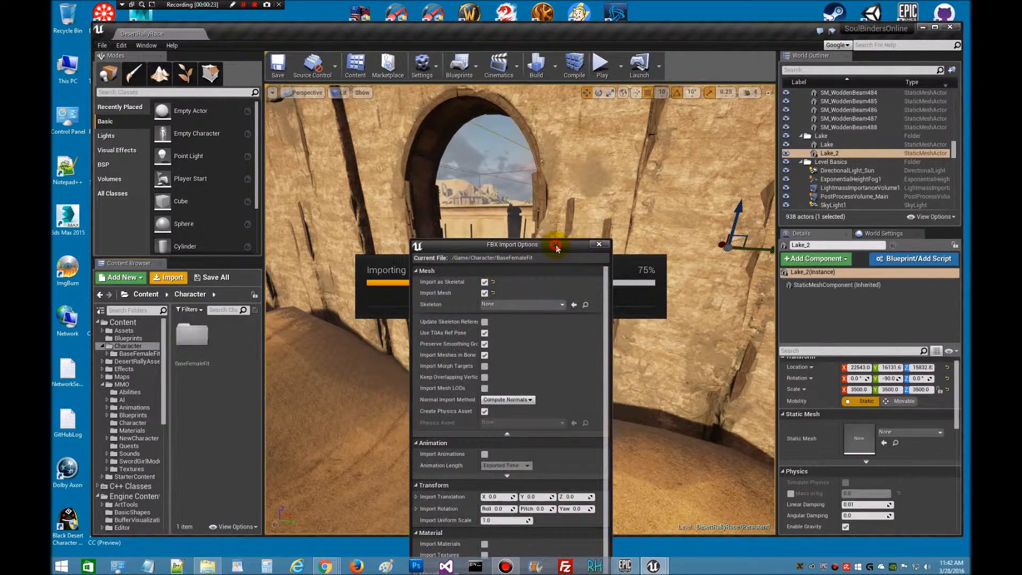
pyautogui.click(514, 293)
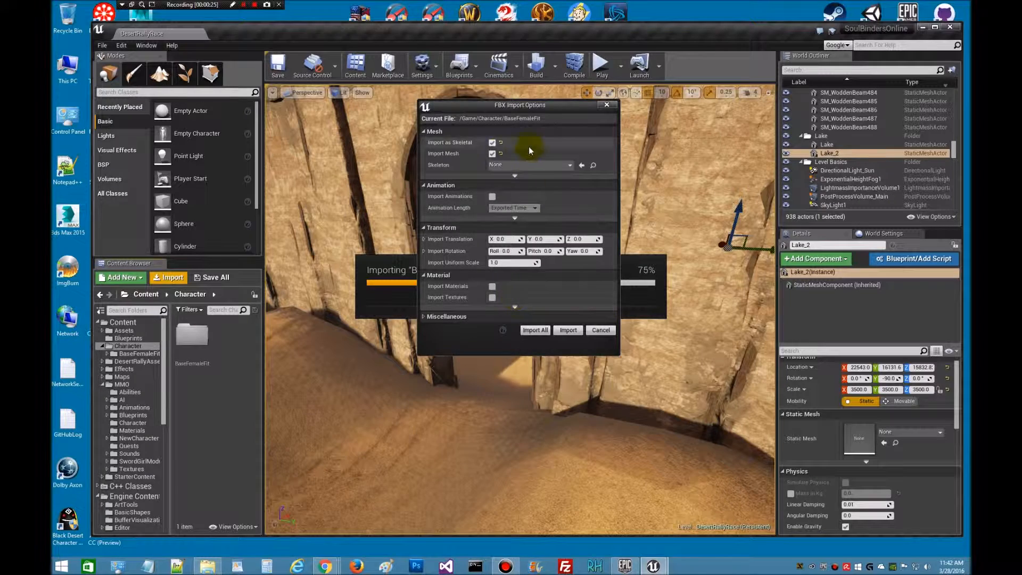
pyautogui.click(514, 176)
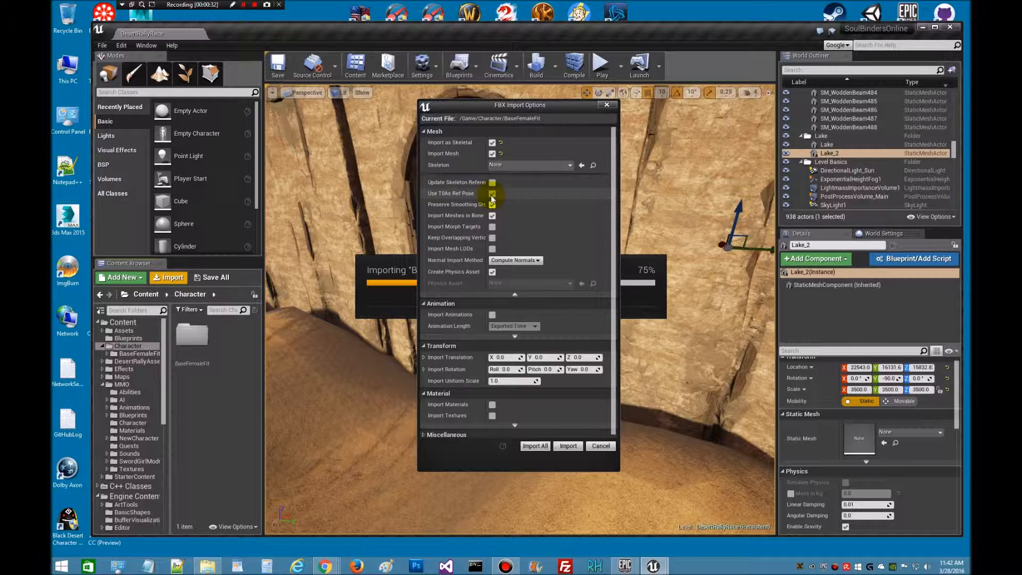
pyautogui.click(566, 164)
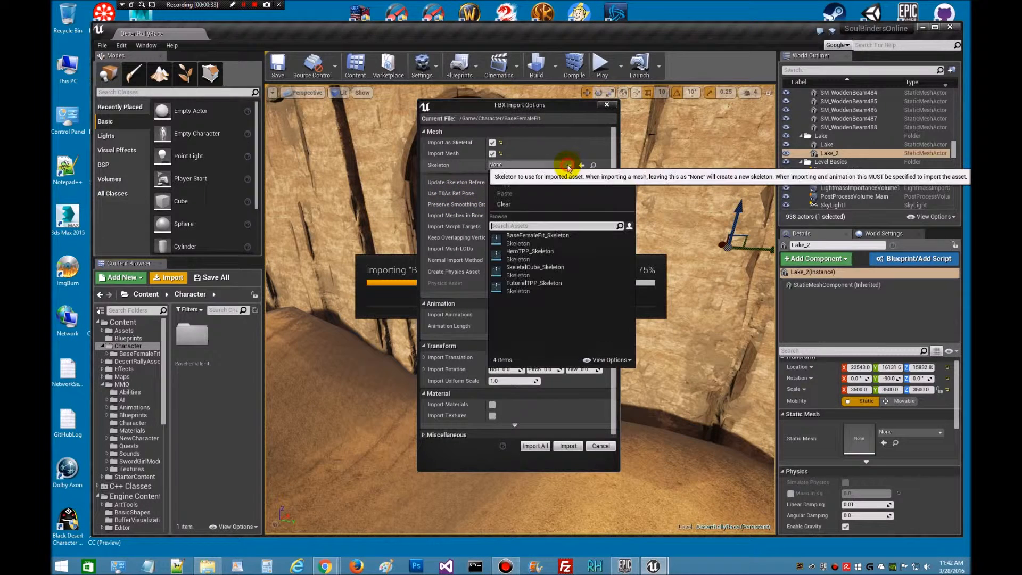
pyautogui.click(567, 242)
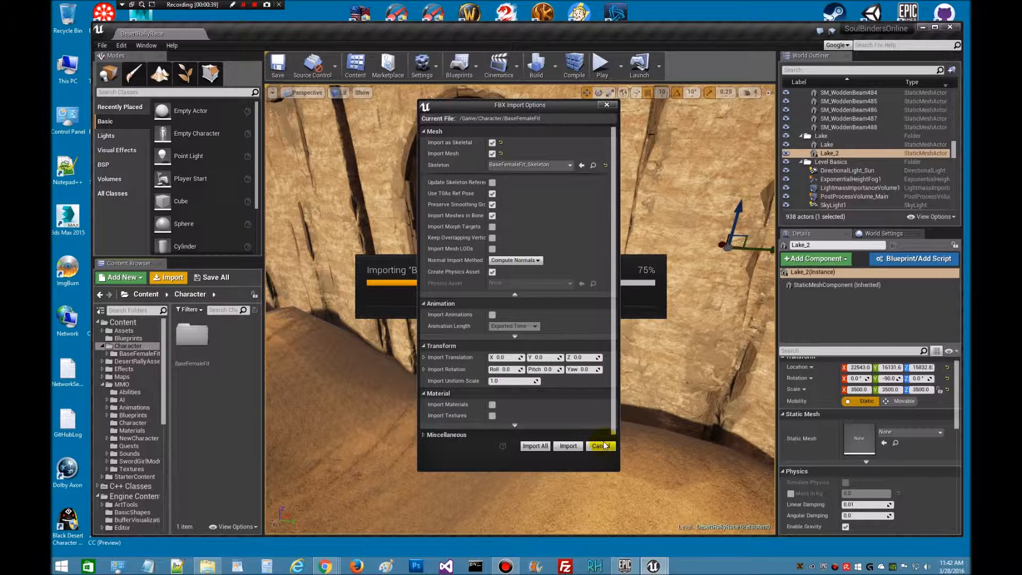
pyautogui.click(567, 446)
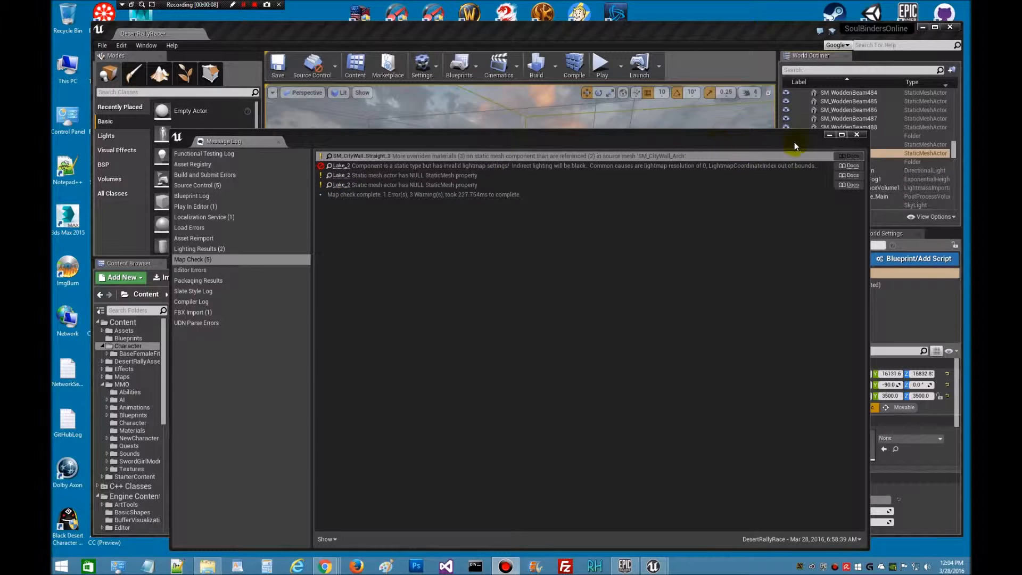
# Minimize the Message Log, compare the Lake and Lake_2 actors, and delete Lake_2, which has no static mesh, from the level.
pyautogui.click(828, 135)
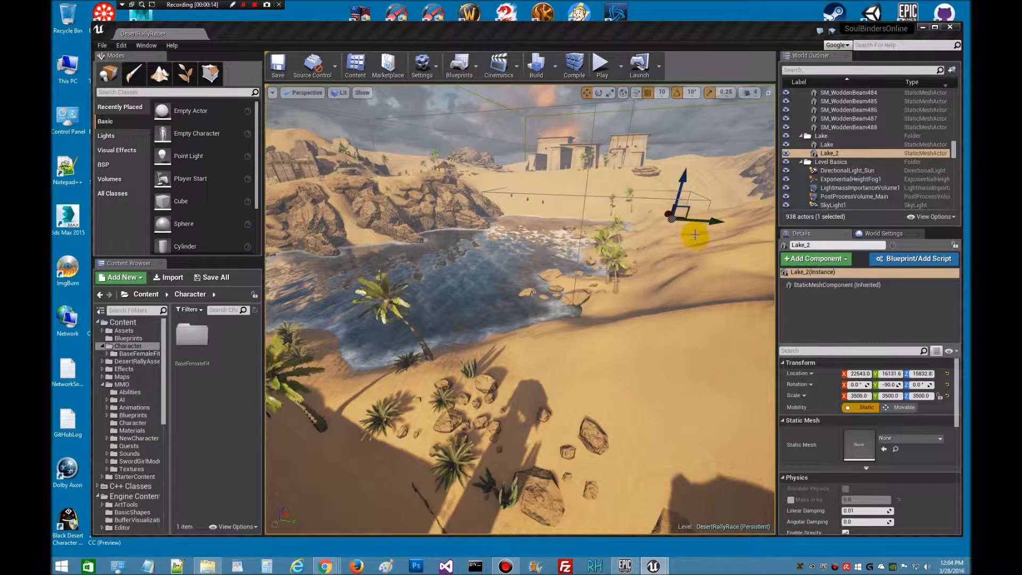
pyautogui.click(827, 144)
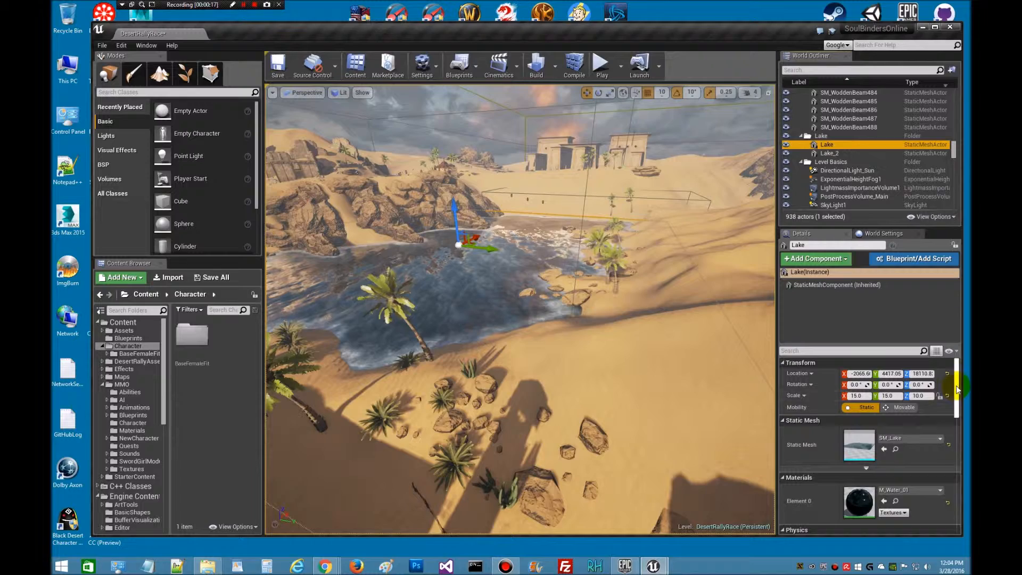
pyautogui.moveTo(958, 394); pyautogui.dragTo(958, 346)
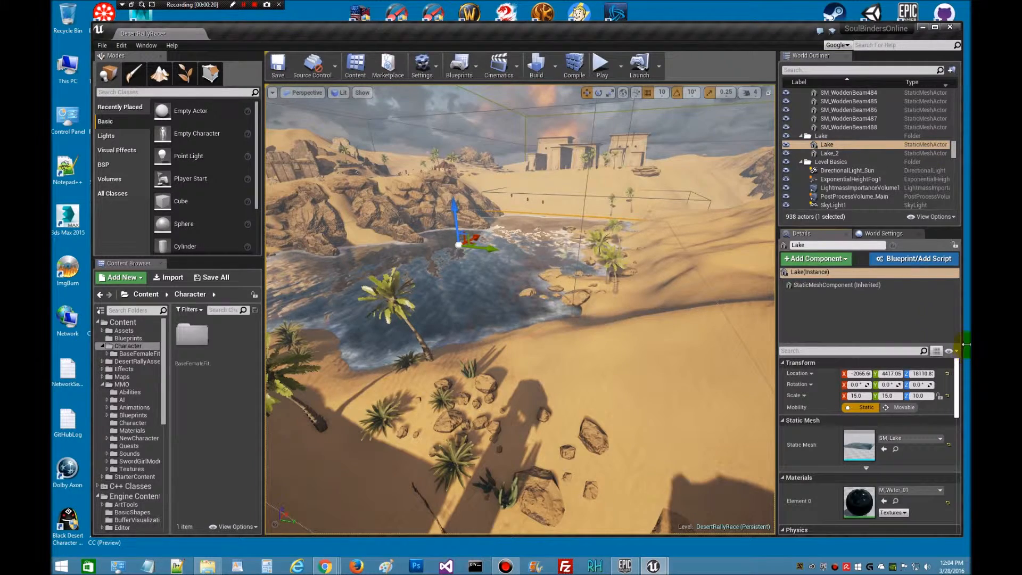
pyautogui.click(828, 153)
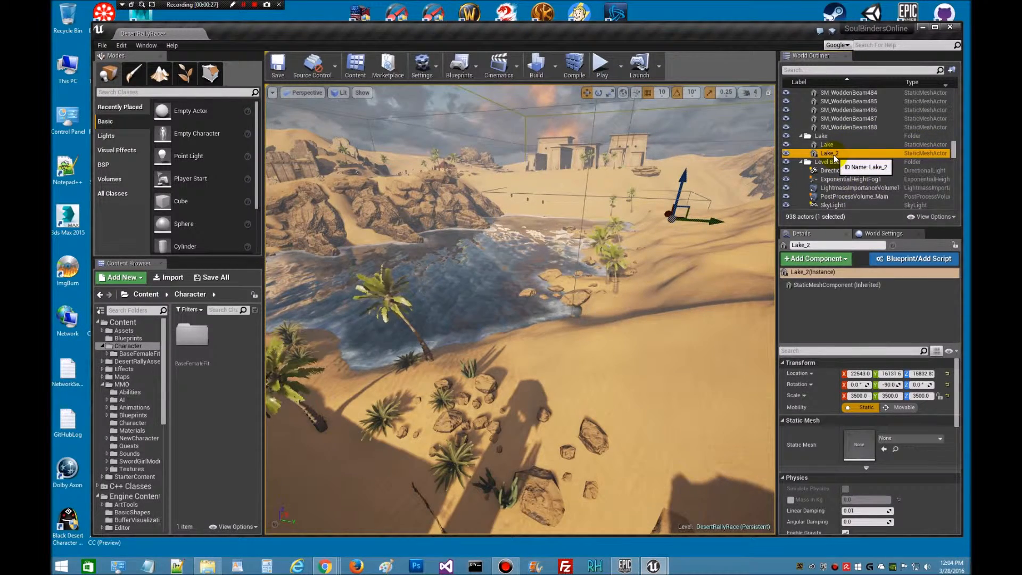
pyautogui.click(558, 233)
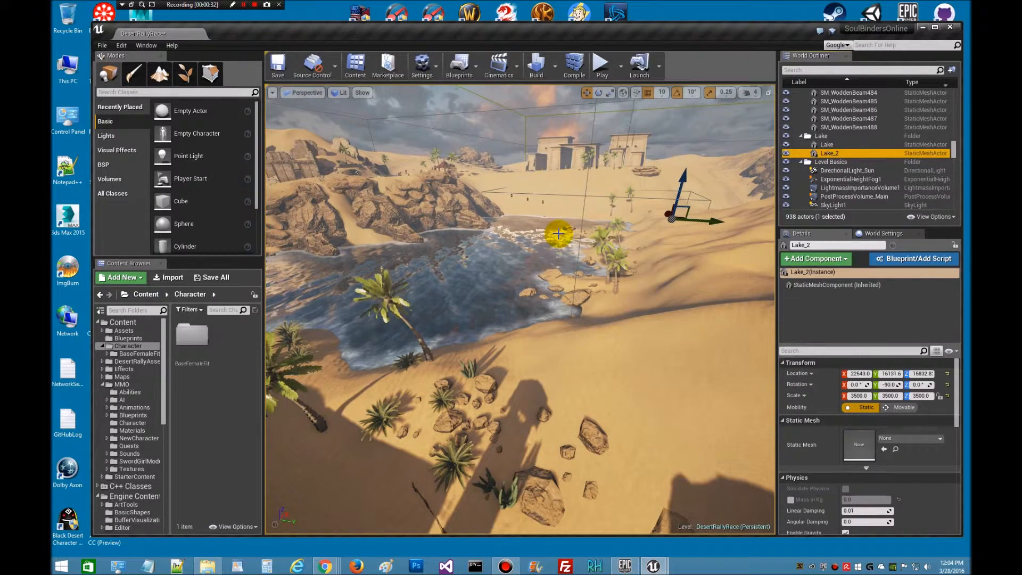
pyautogui.press('Delete')
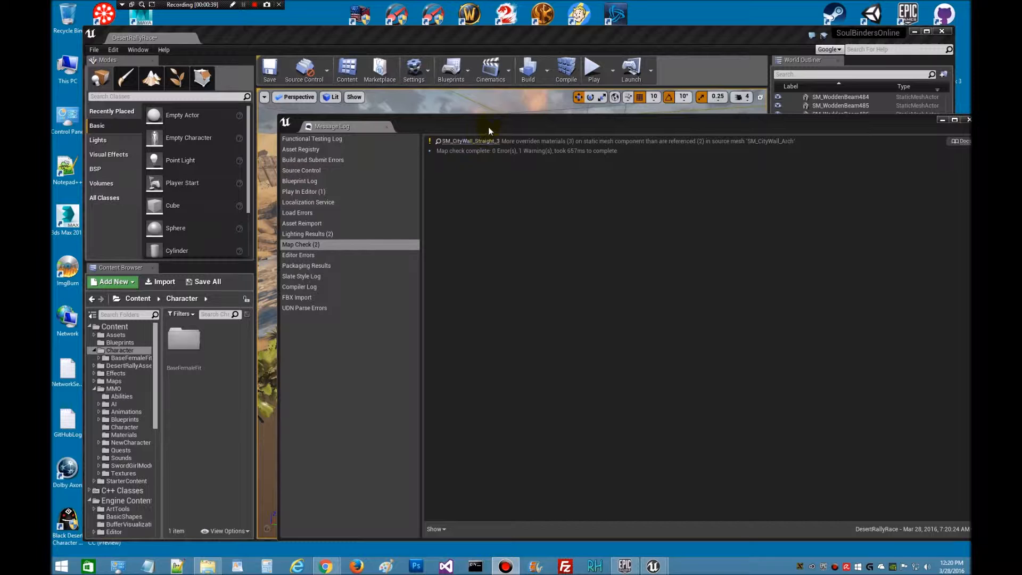
# Review the Map Check, Lighting Results and Play In Editor entries in the Message Log and move the log off the editor.
pyautogui.click(488, 127)
pyautogui.moveTo(531, 131); pyautogui.dragTo(501, 131)
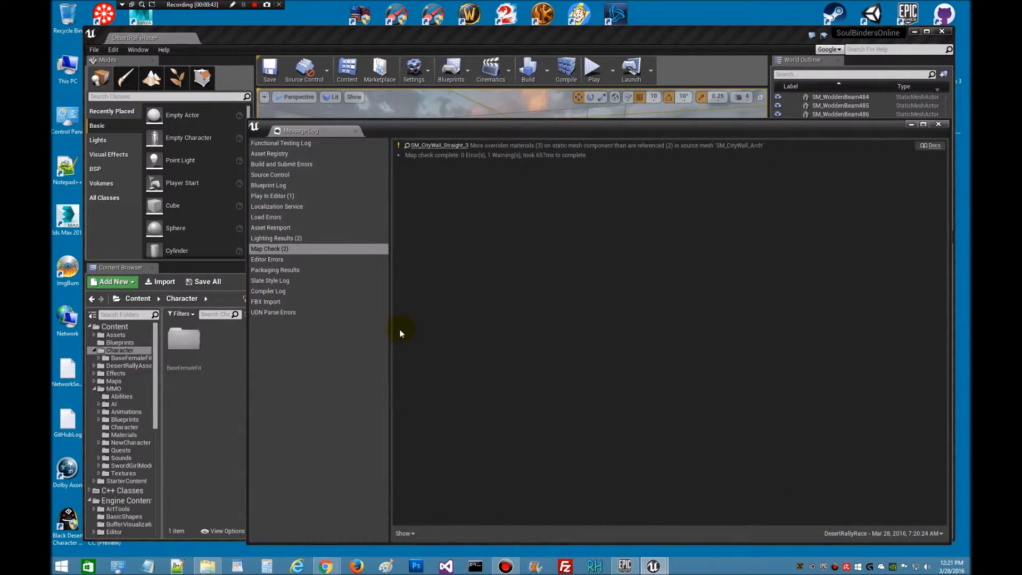
pyautogui.click(282, 239)
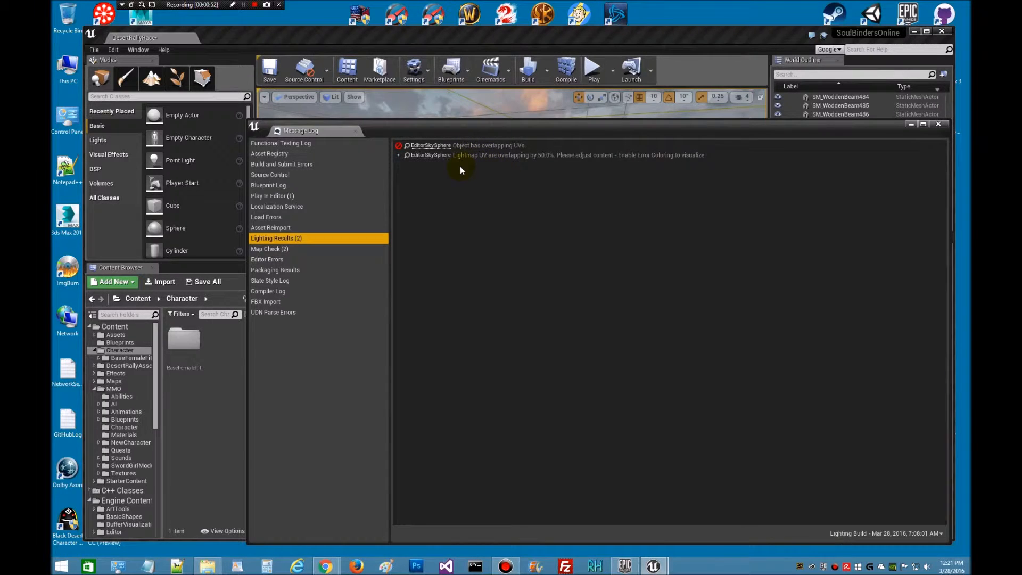
pyautogui.click(272, 196)
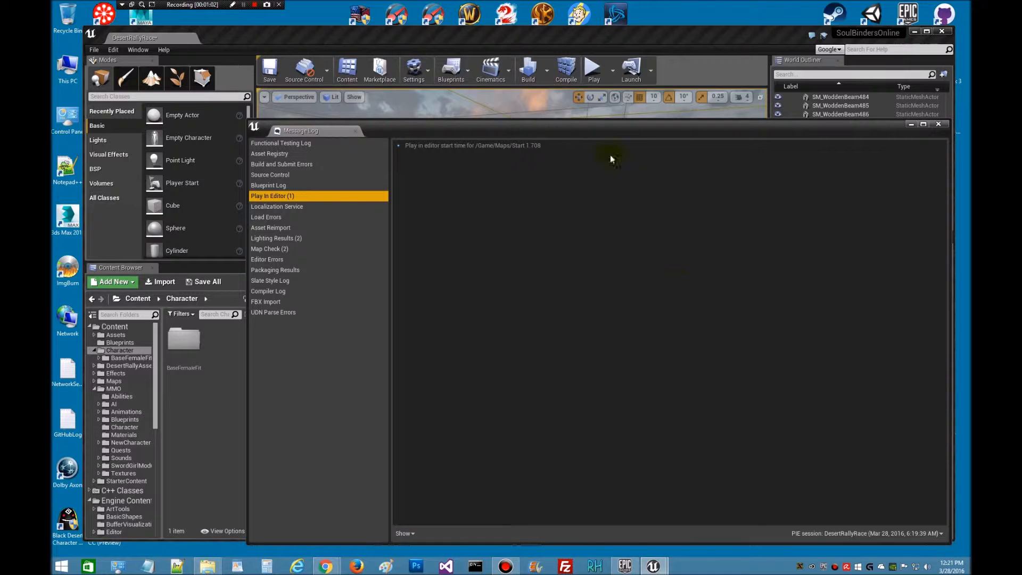
pyautogui.moveTo(432, 132); pyautogui.dragTo(971, 202)
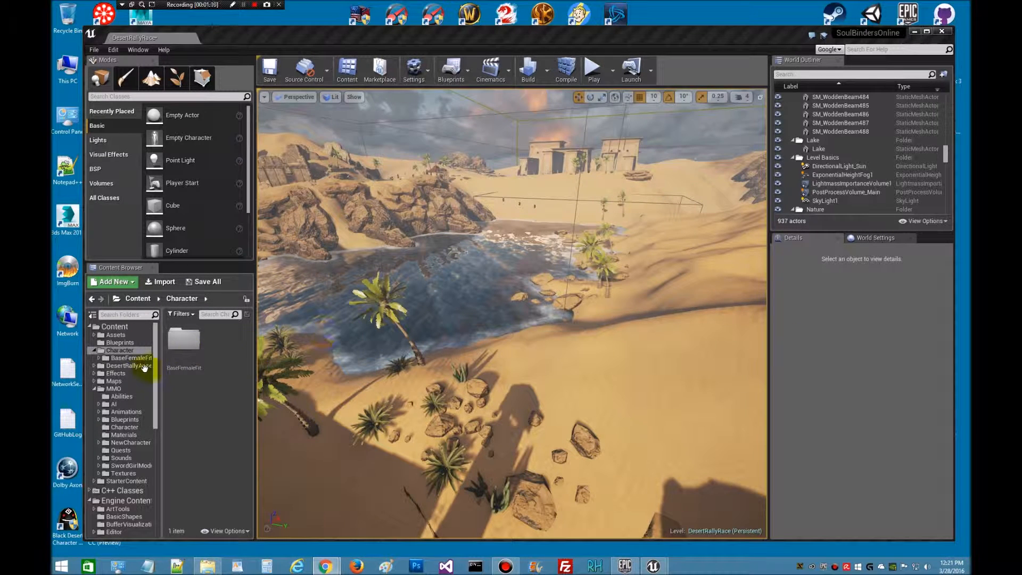
# Open the DollMap level from the Maps folder, saving the DesertRallyRace and DollMap levels.
pyautogui.click(129, 381)
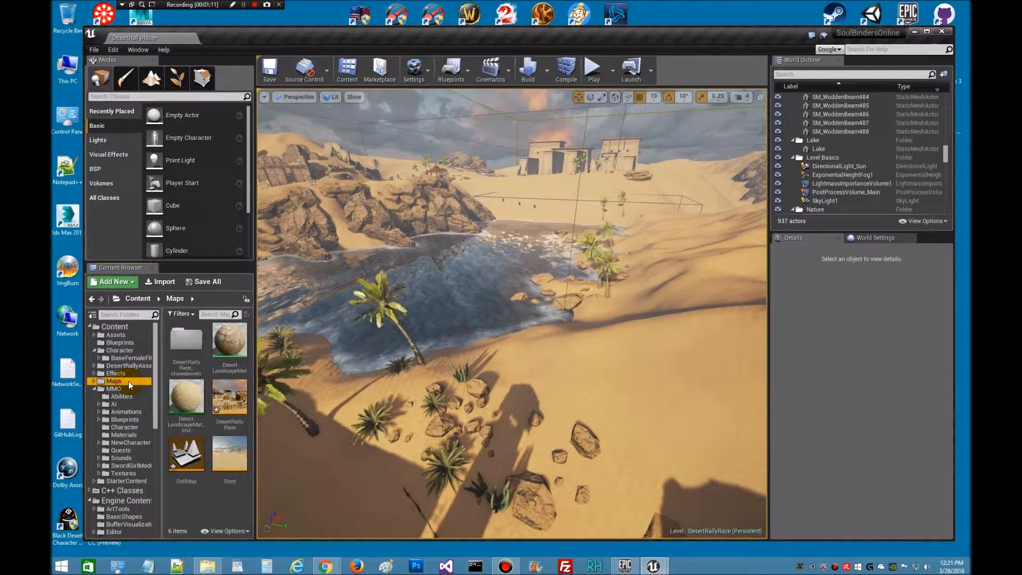
pyautogui.doubleClick(186, 452)
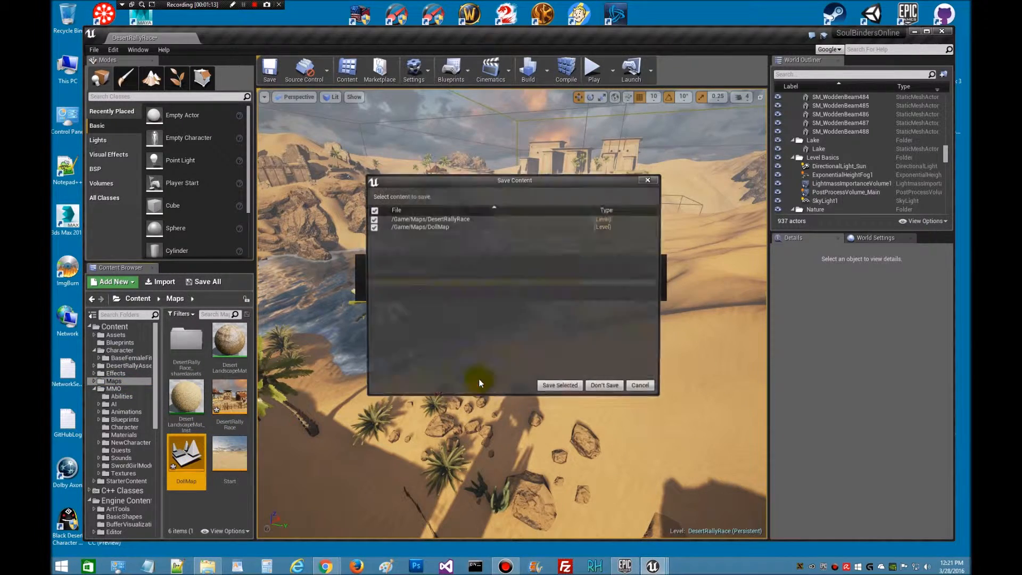
pyautogui.click(558, 388)
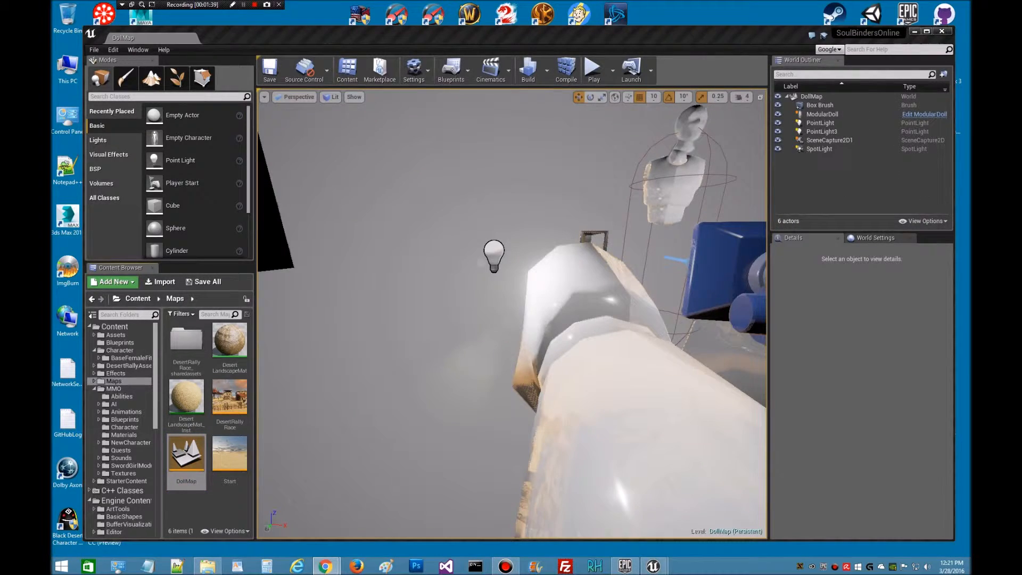
# Read the AnswerHub answer on the limit for overlapping stationary lights and move the browser away from the editor.
pyautogui.moveTo(972, 69); pyautogui.dragTo(244, 62)
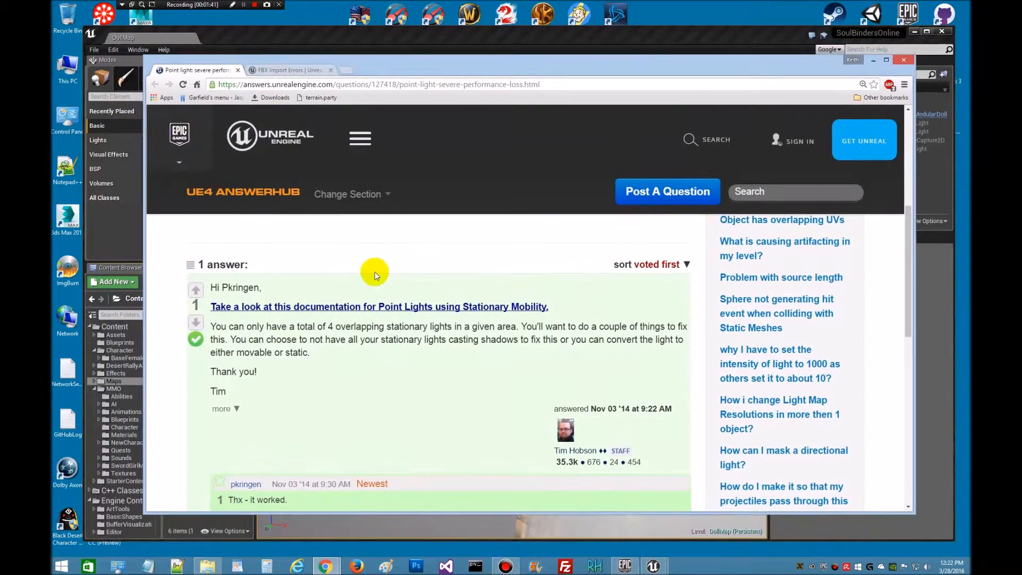
pyautogui.moveTo(292, 326); pyautogui.dragTo(462, 327)
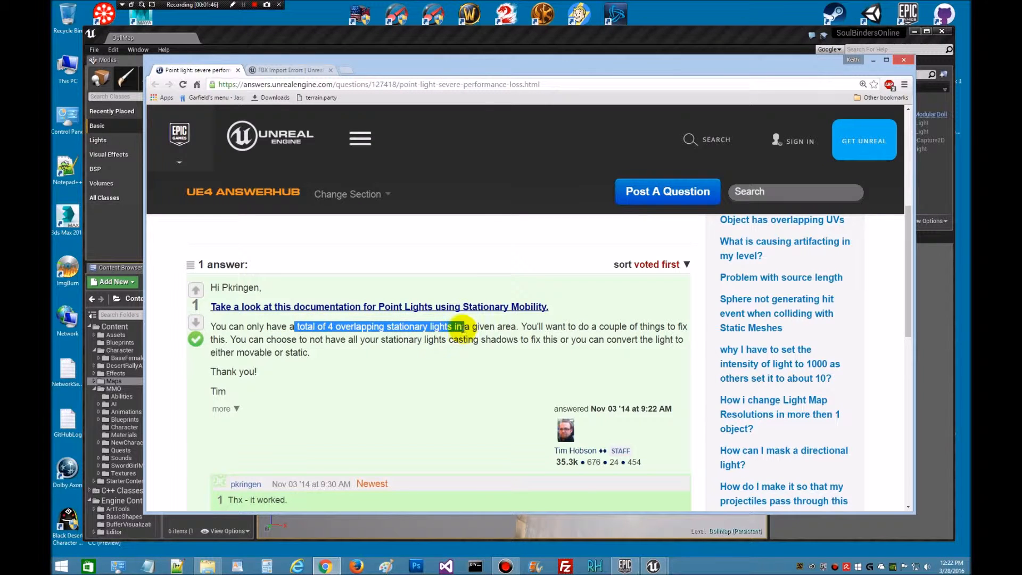
pyautogui.moveTo(386, 68); pyautogui.dragTo(970, 275)
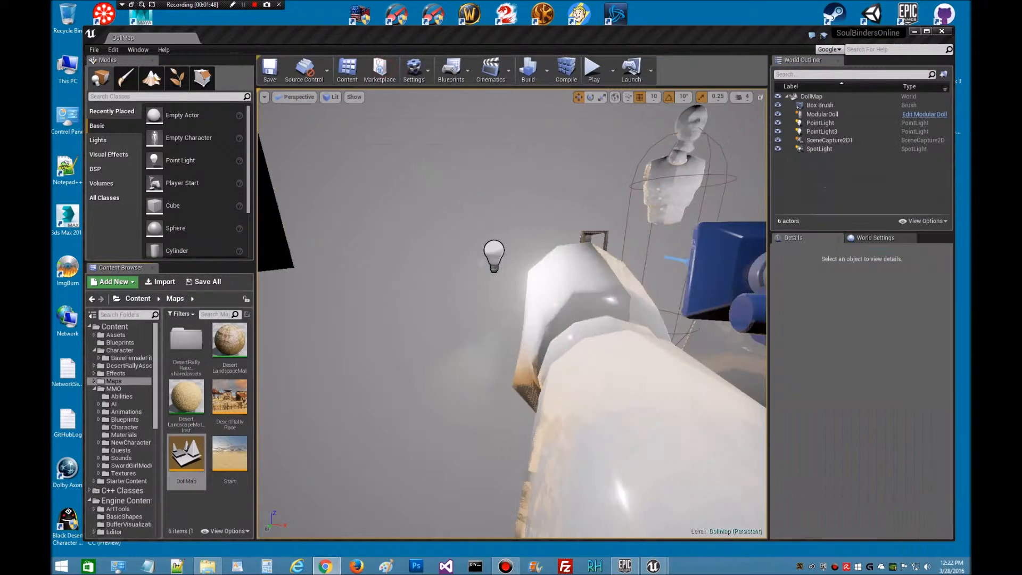
# Focus on the PointLight actor in DollMap and examine the placement of the lights around the doll and scene capture camera.
pyautogui.moveTo(434, 300); pyautogui.dragTo(468, 282, button='right')
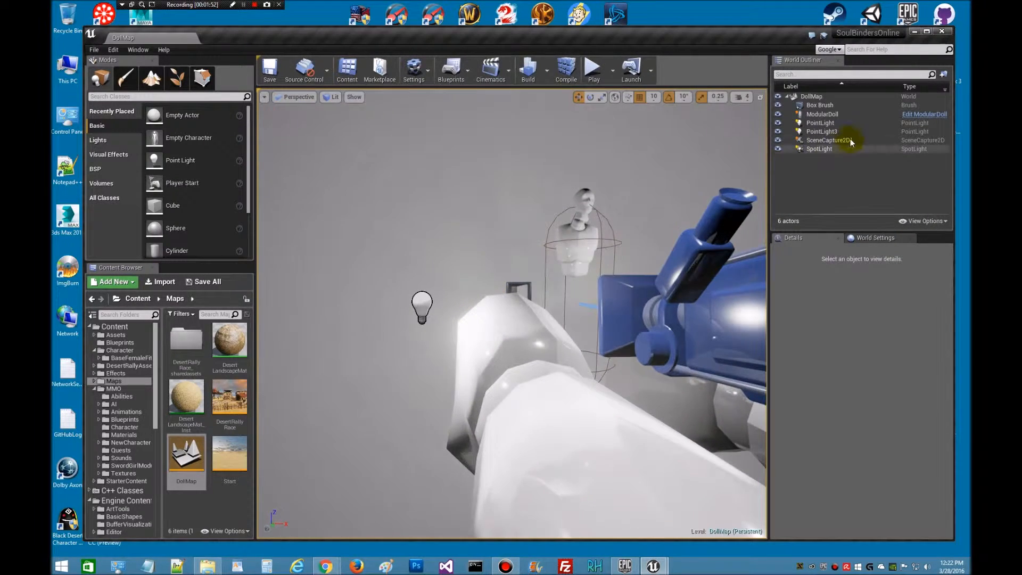
pyautogui.click(831, 127)
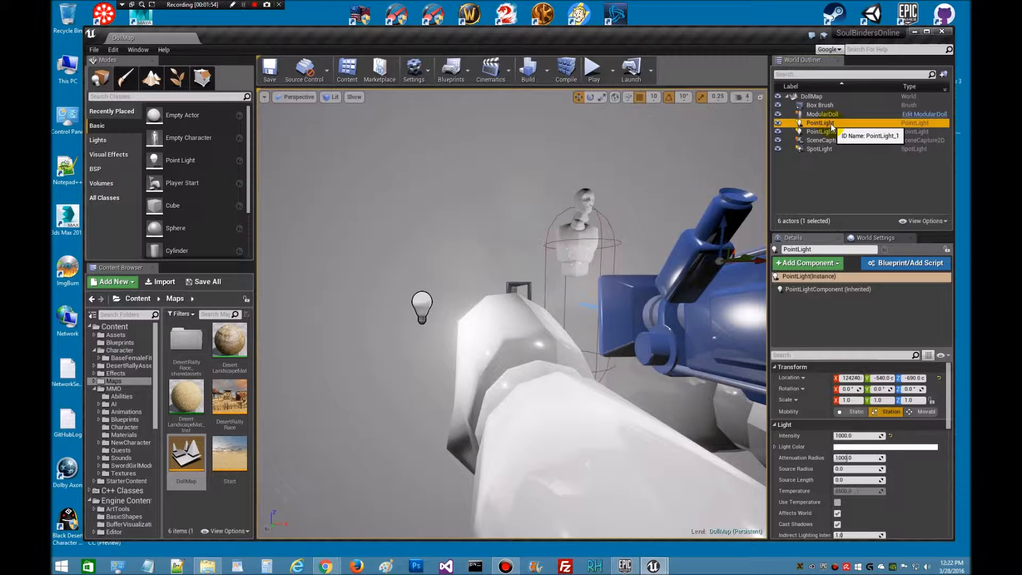
pyautogui.press('f')
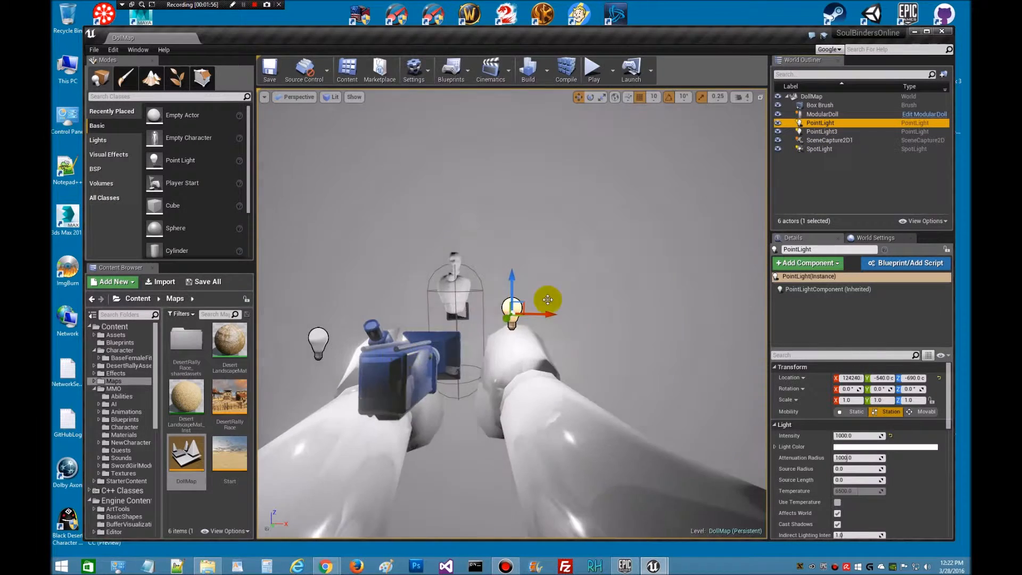
pyautogui.moveTo(653, 299)
pyautogui.mouseDown(button='right')
pyautogui.moveTo(556, 329)
pyautogui.moveTo(633, 325)
pyautogui.moveTo(638, 298)
pyautogui.moveTo(575, 306)
pyautogui.moveTo(538, 276)
pyautogui.moveTo(671, 341)
pyautogui.moveTo(715, 335)
pyautogui.moveTo(652, 299)
pyautogui.mouseUp(button='right')
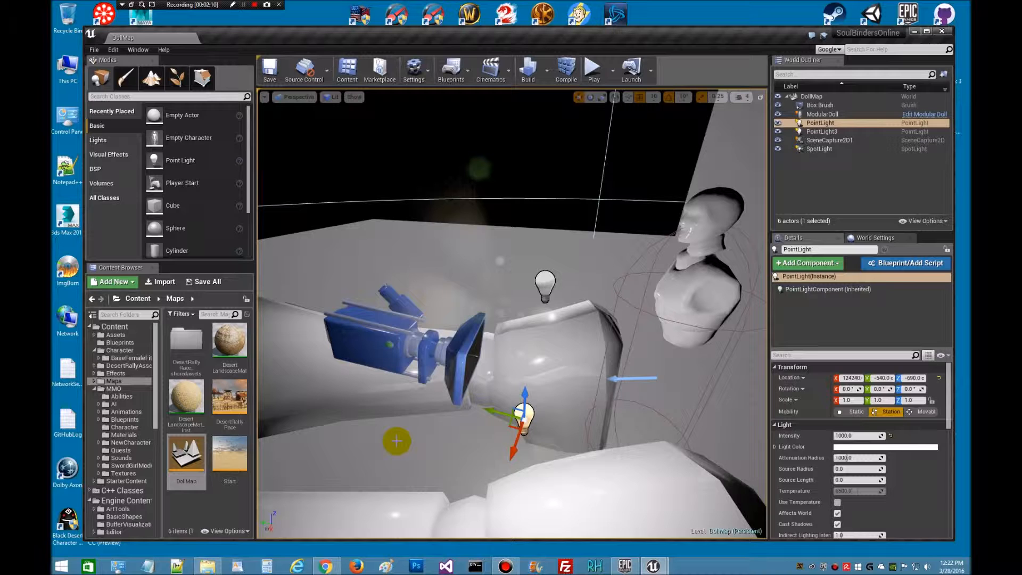
pyautogui.moveTo(409, 436); pyautogui.dragTo(479, 434, button='right')
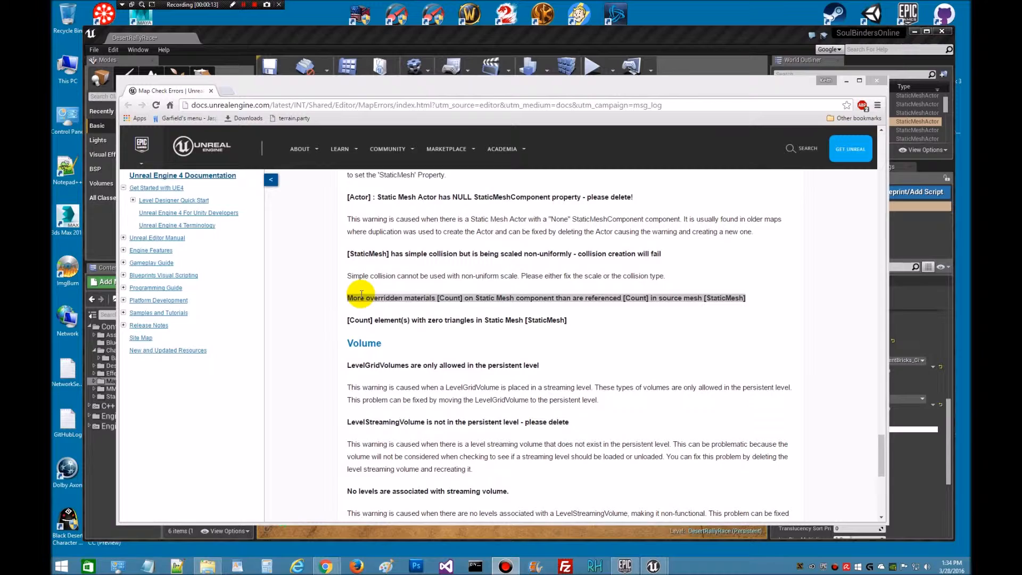
# Put the map error documentation aside, check the Lighting Results in the Message Log, and inspect the SM_CityWall_Straight_3 instance's details.
pyautogui.moveTo(569, 92); pyautogui.dragTo(969, 176)
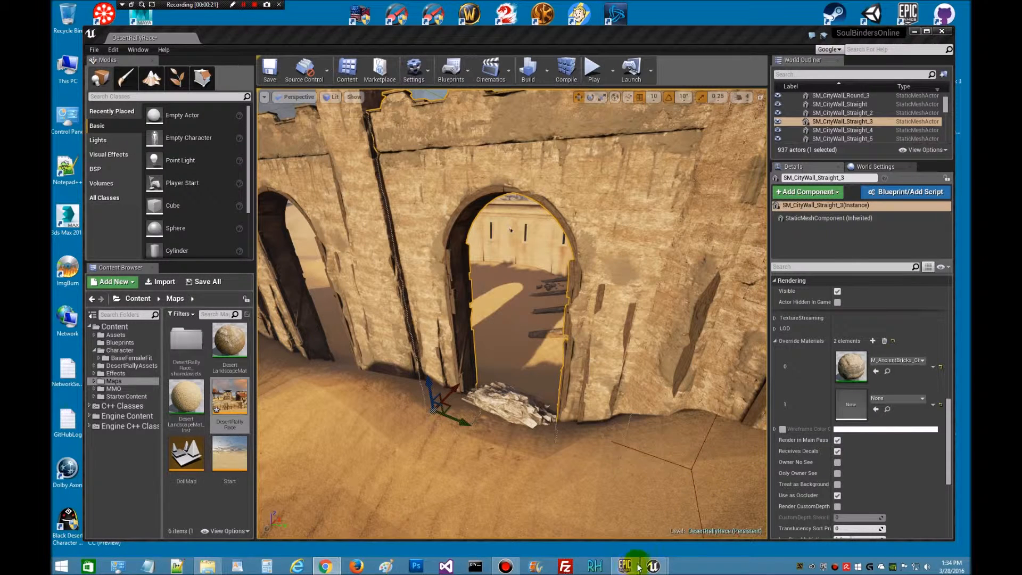
pyautogui.moveTo(653, 566)
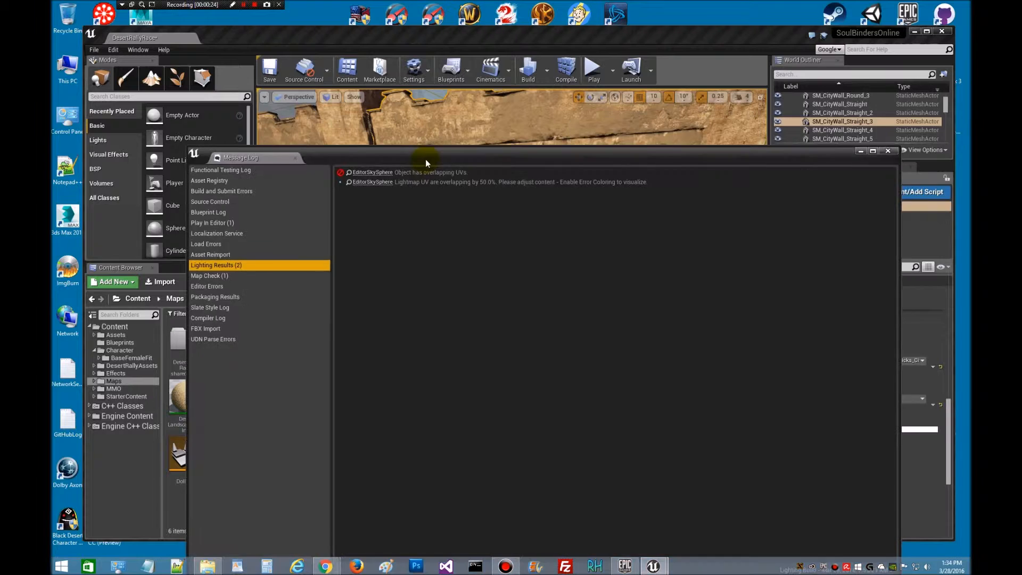
pyautogui.moveTo(426, 159); pyautogui.dragTo(434, 133)
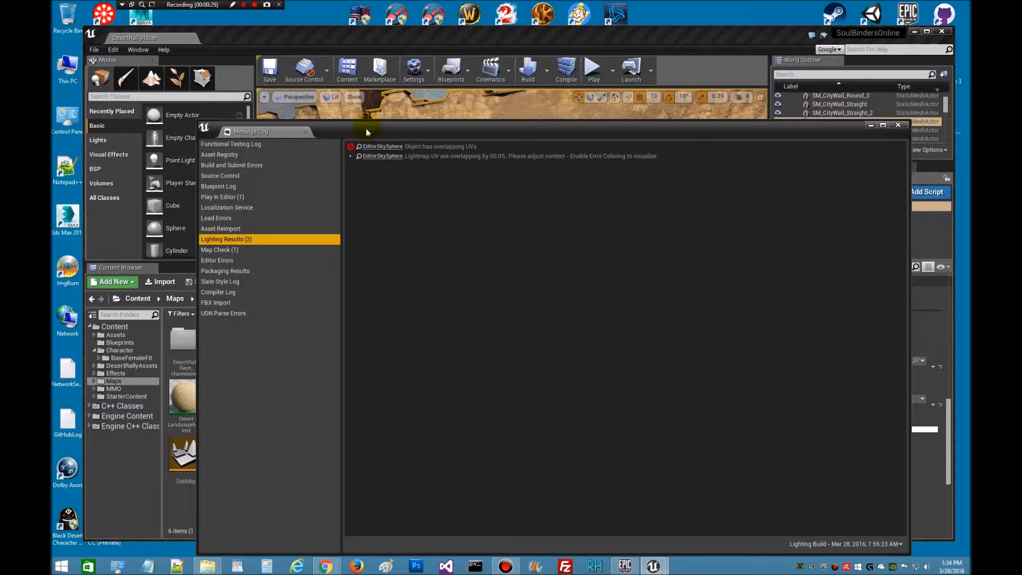
pyautogui.moveTo(367, 133); pyautogui.dragTo(971, 213)
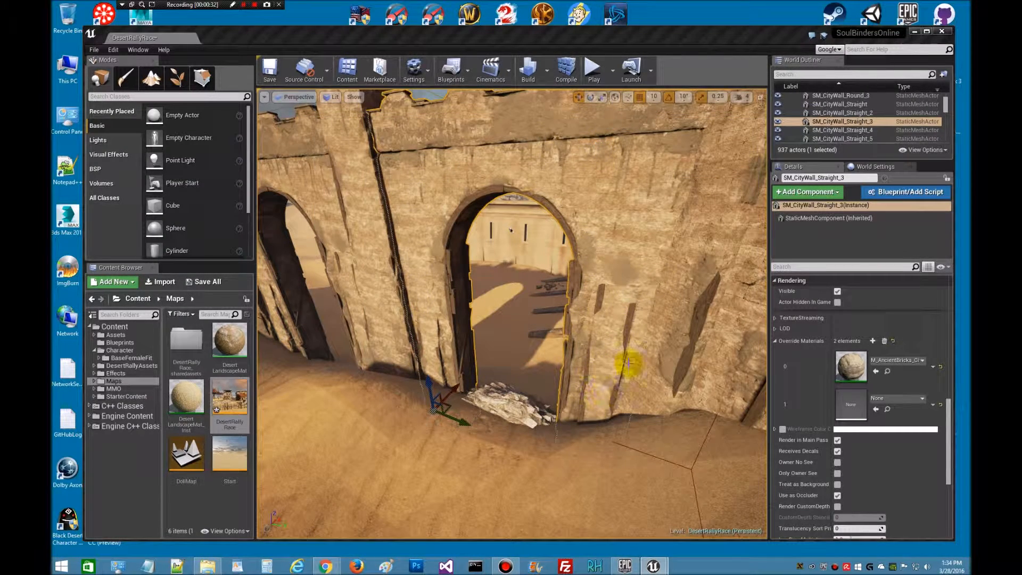
pyautogui.click(848, 208)
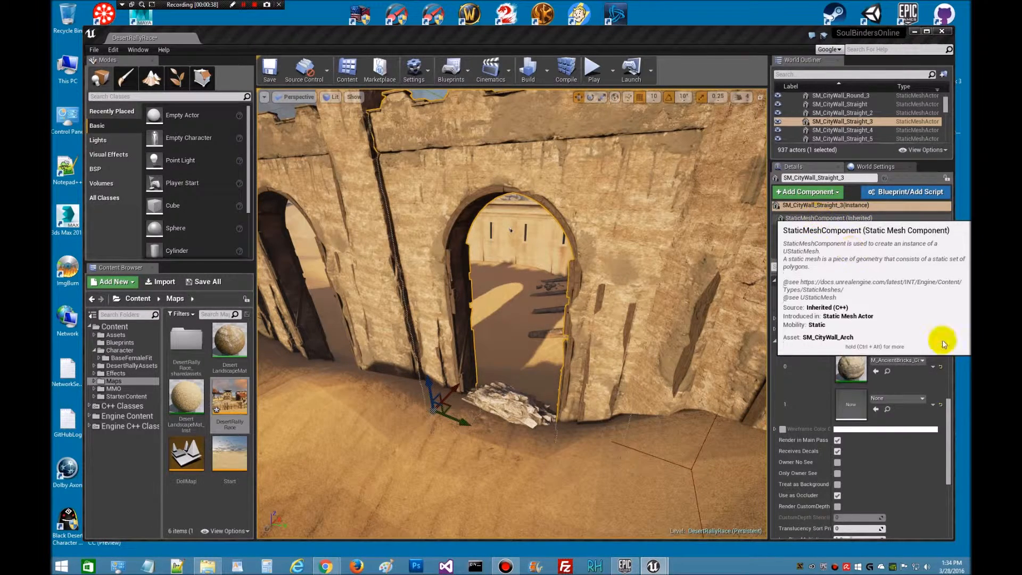
# Examine the mesh, materials and override materials of SM_CityWall_Straight_3, including the element options of the empty override material 1.
pyautogui.moveTo(948, 423); pyautogui.dragTo(958, 286)
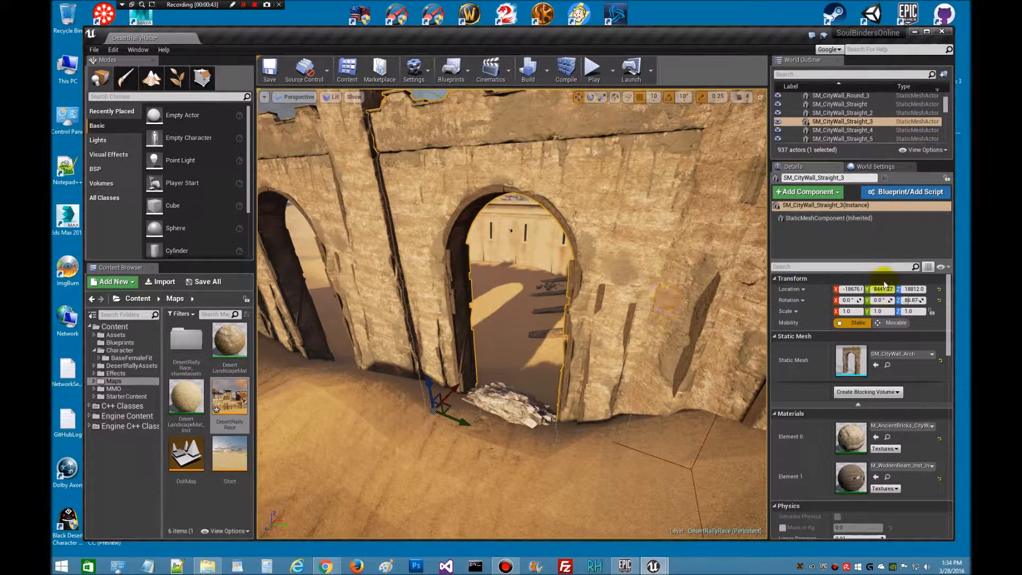
pyautogui.moveTo(948, 296); pyautogui.dragTo(947, 303)
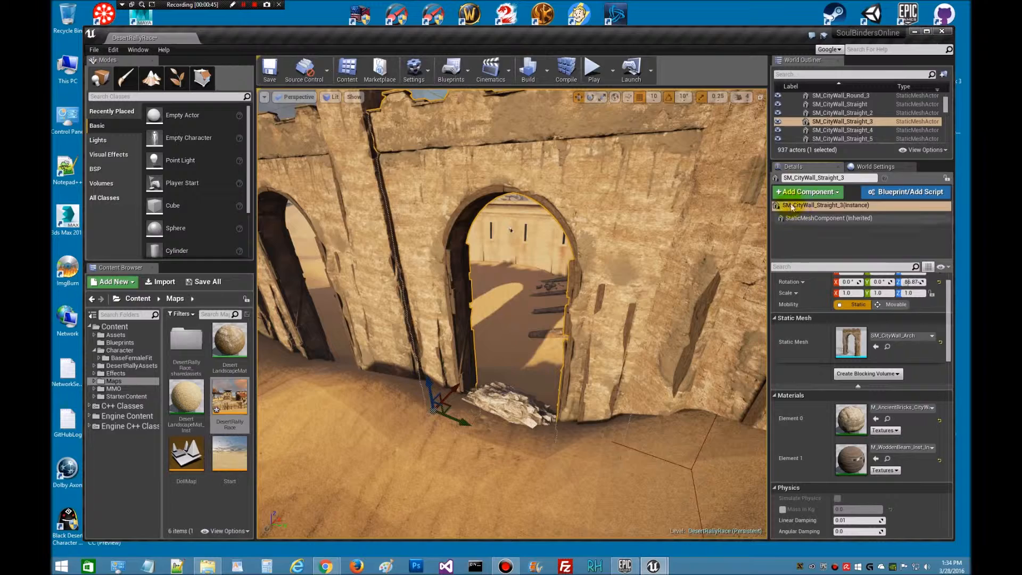
pyautogui.moveTo(949, 336); pyautogui.dragTo(948, 445)
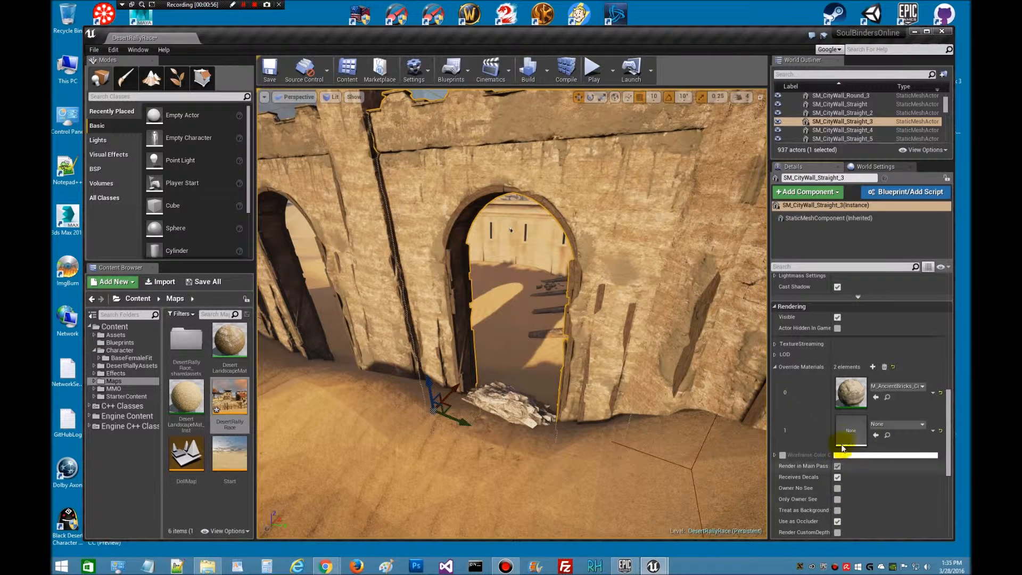
pyautogui.click(933, 431)
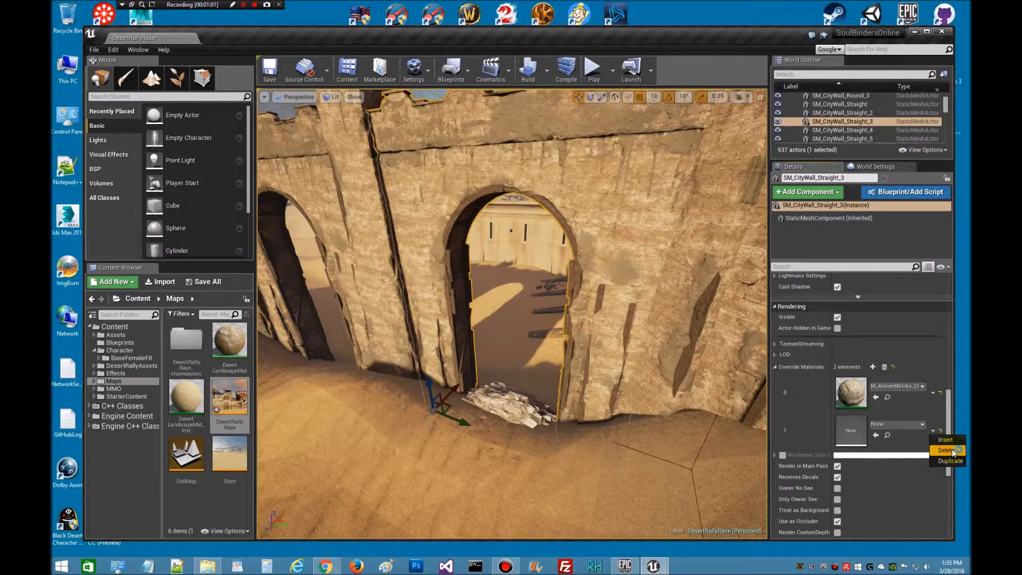
pyautogui.moveTo(950, 409); pyautogui.dragTo(958, 273)
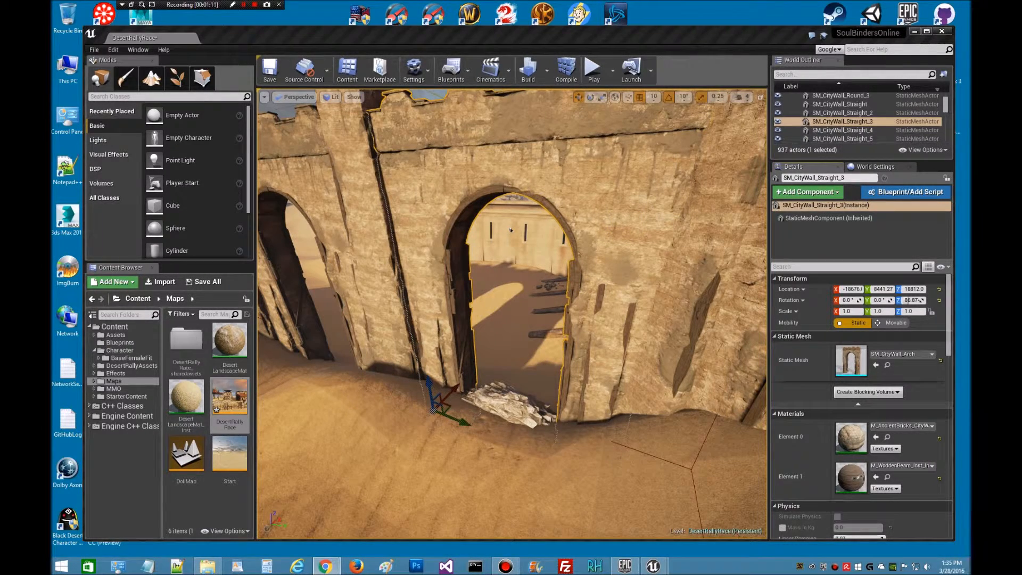
# Review the Play In Editor and Map Check categories in the Message Log, and move the log aside.
pyautogui.moveTo(971, 159); pyautogui.dragTo(409, 121)
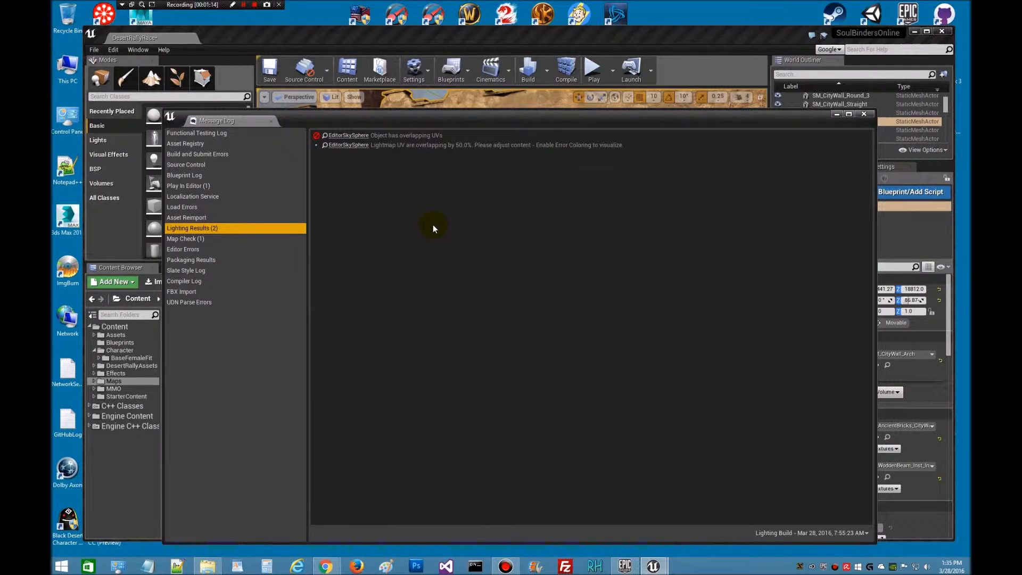
pyautogui.click(186, 187)
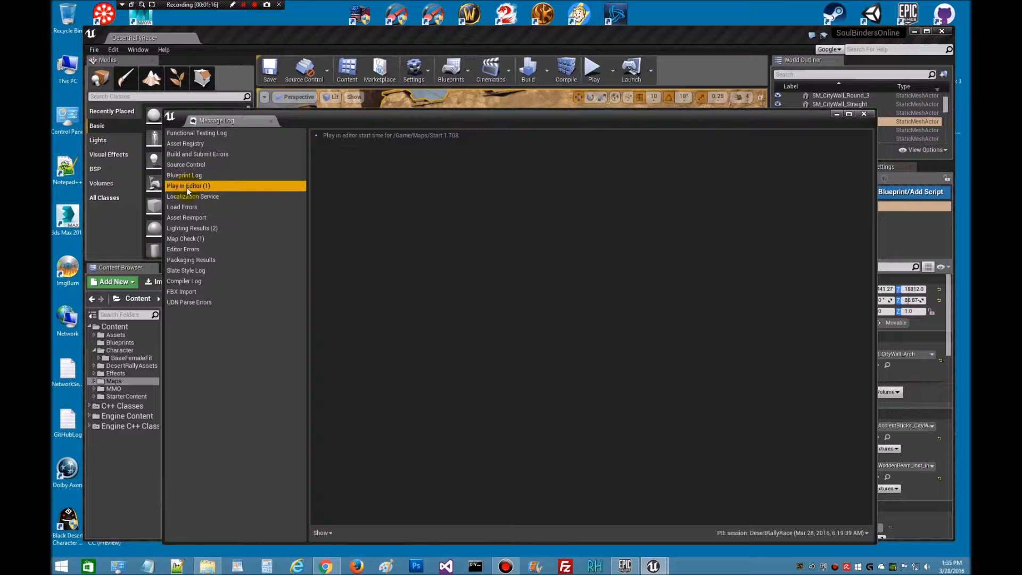
pyautogui.click(189, 239)
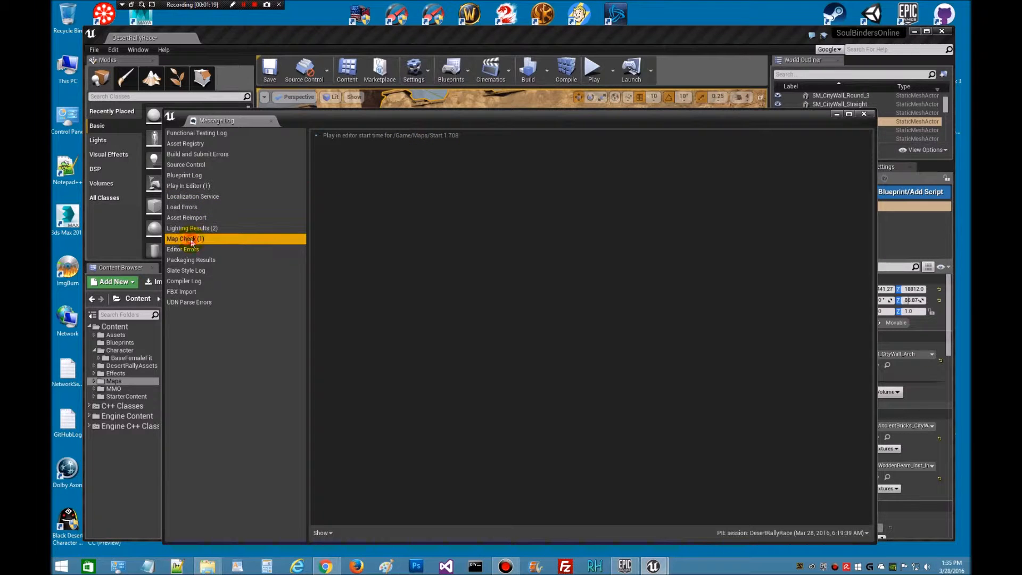
pyautogui.moveTo(539, 122); pyautogui.dragTo(969, 156)
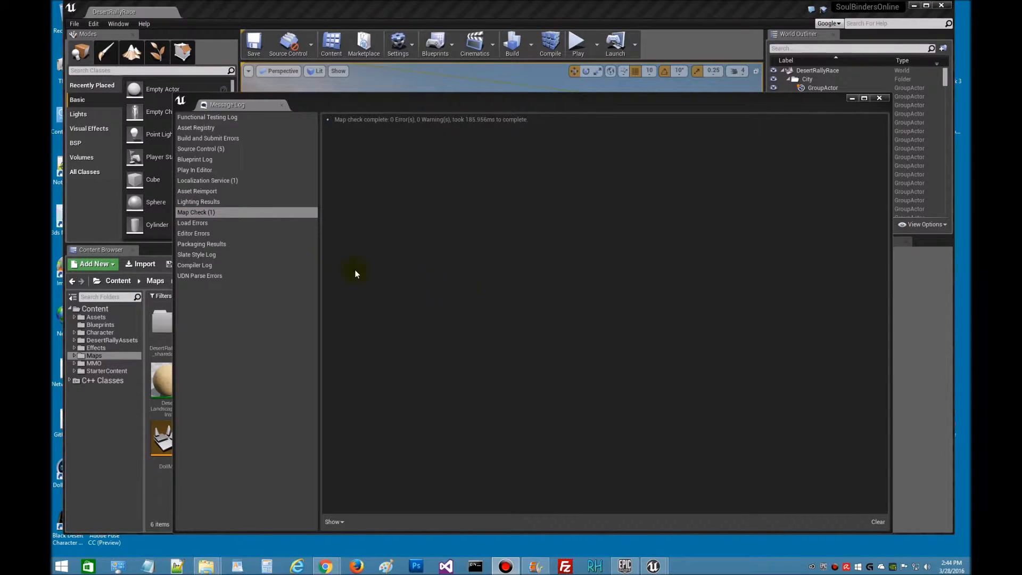
# Review the Map Check results for the DesertRallyRace level in the Message Log and close the log.
pyautogui.moveTo(471, 103); pyautogui.dragTo(446, 66)
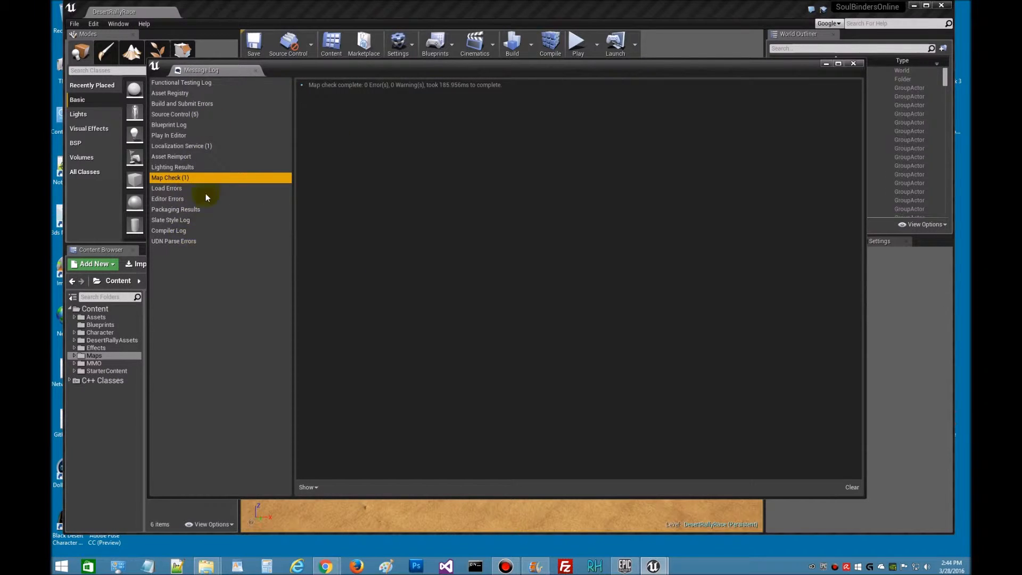
pyautogui.moveTo(689, 65); pyautogui.dragTo(677, 88)
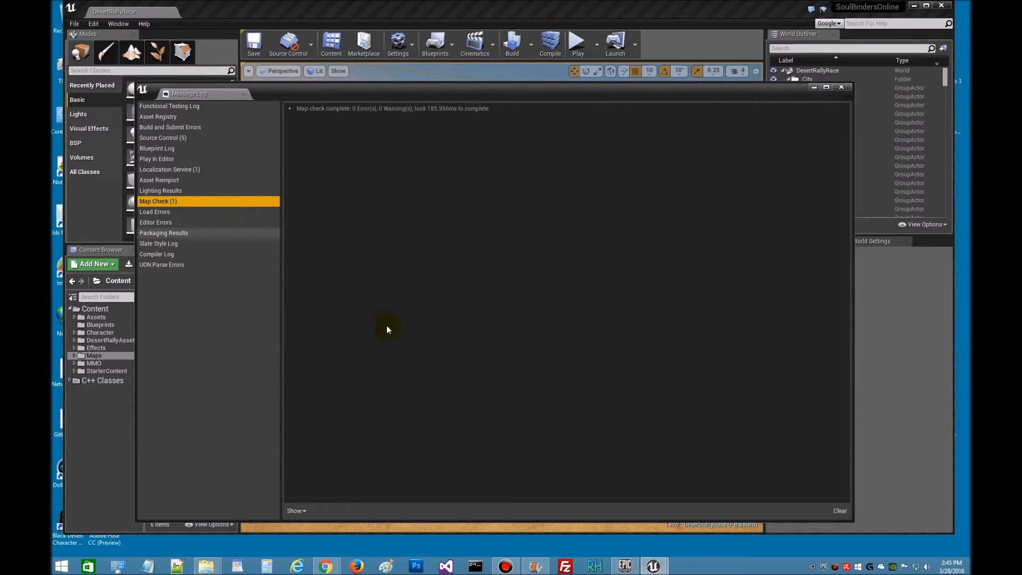
pyautogui.click(841, 87)
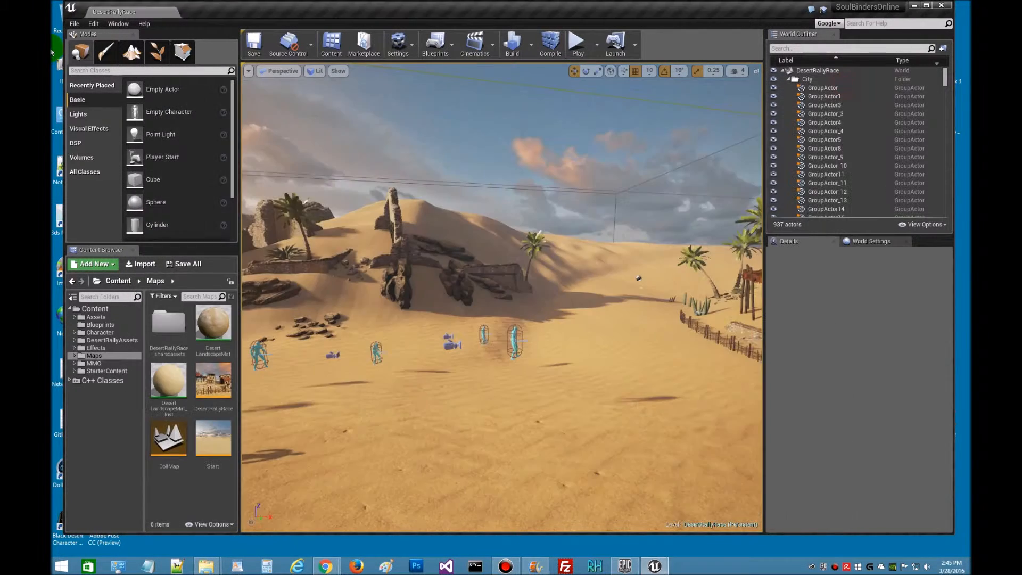
# Reopen the Message Log from the developer tools, check its Lighting Results, and close it again.
pyautogui.click(116, 24)
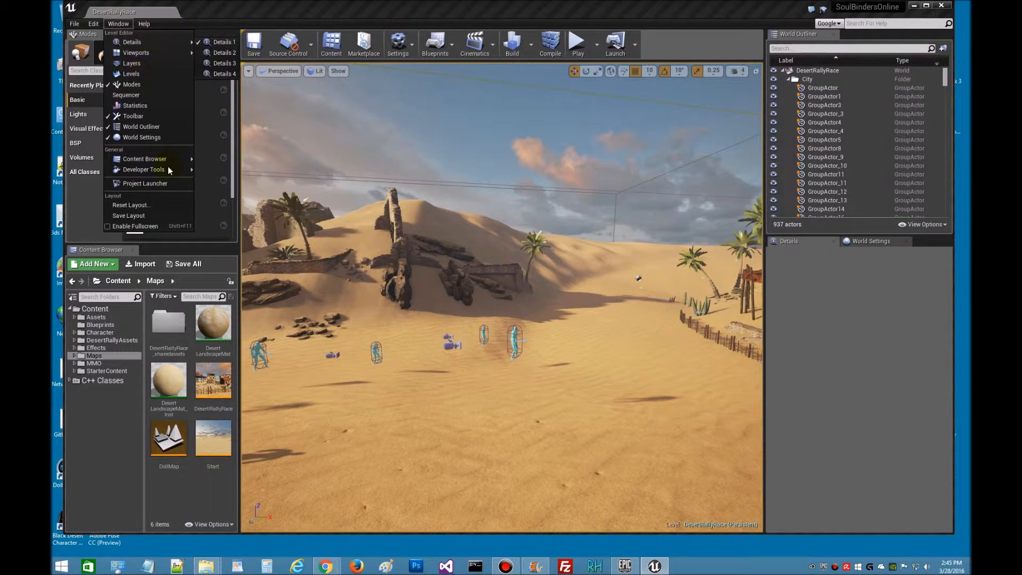
pyautogui.moveTo(168, 171)
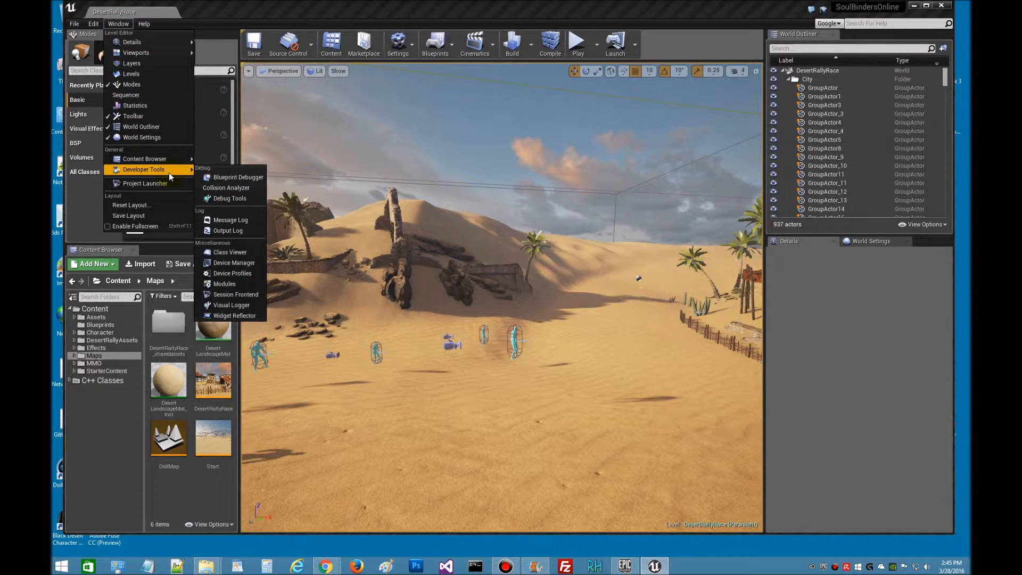
pyautogui.click(230, 220)
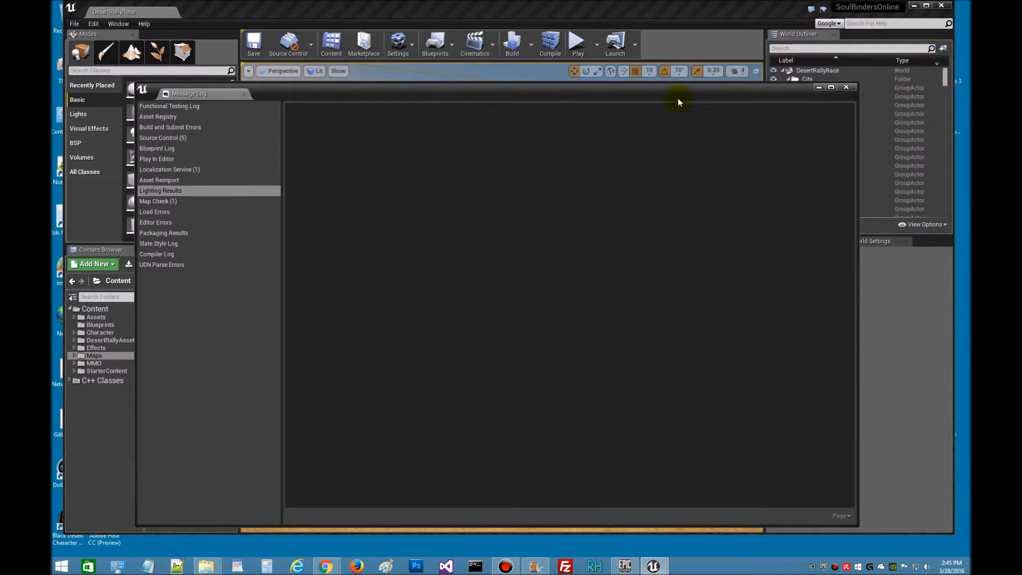
pyautogui.moveTo(671, 95); pyautogui.dragTo(663, 105)
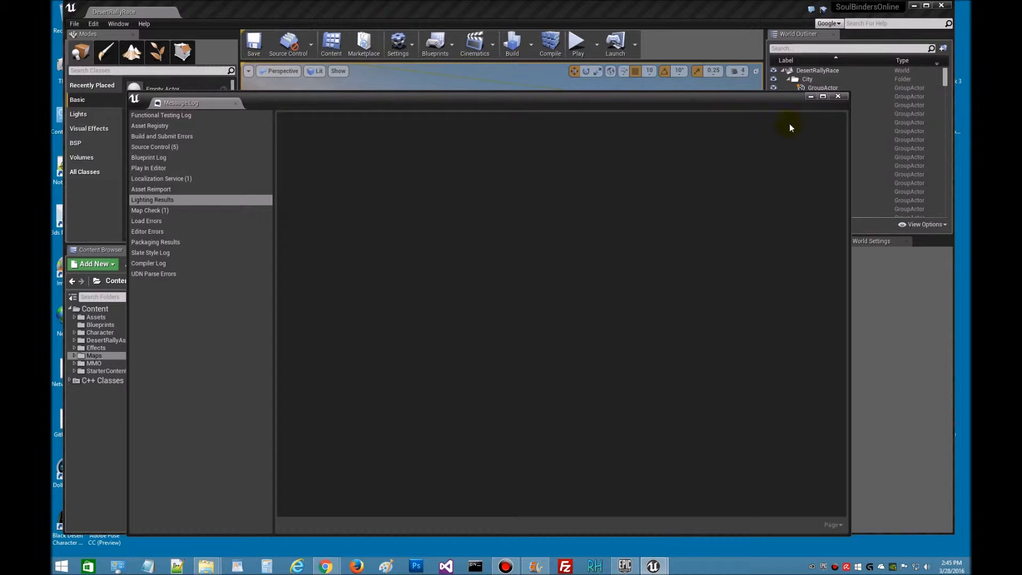
pyautogui.click(838, 97)
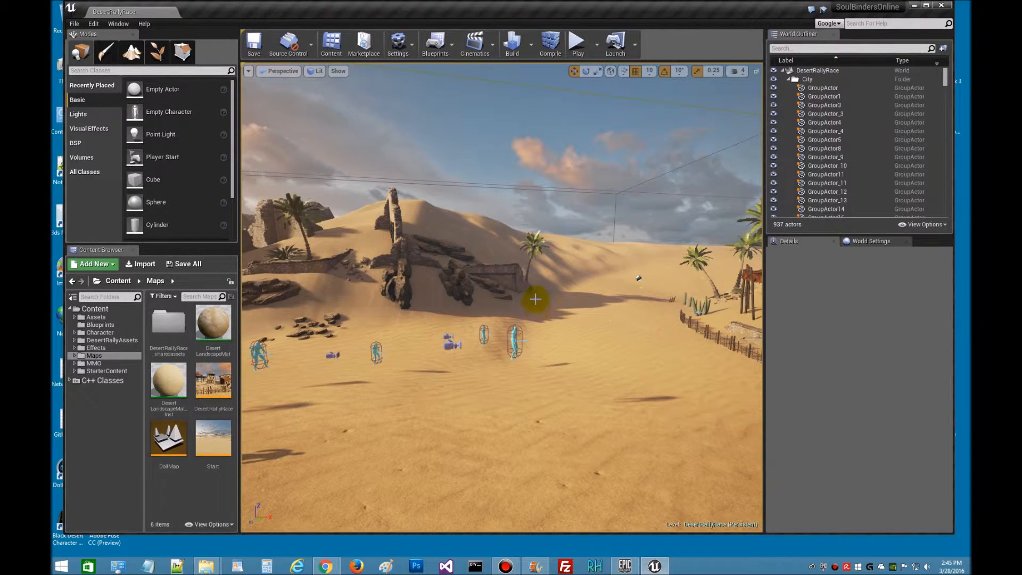
# Play-test the DesertRallyRace level by running the character across the sand while turning the camera, and stop the simulation.
pyautogui.click(577, 45)
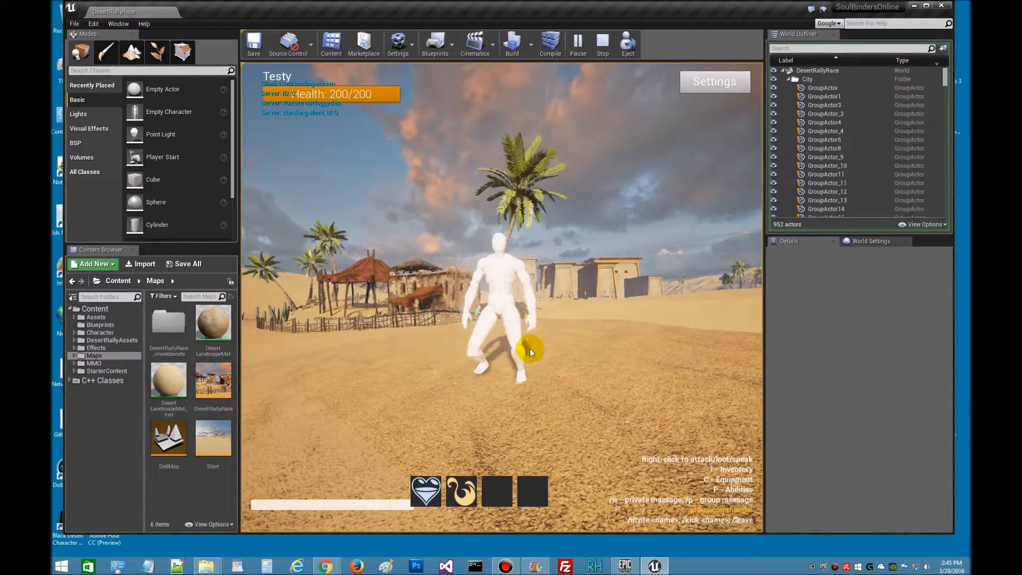
pyautogui.press('w')
pyautogui.moveTo(605, 285); pyautogui.dragTo(383, 288, button='right')
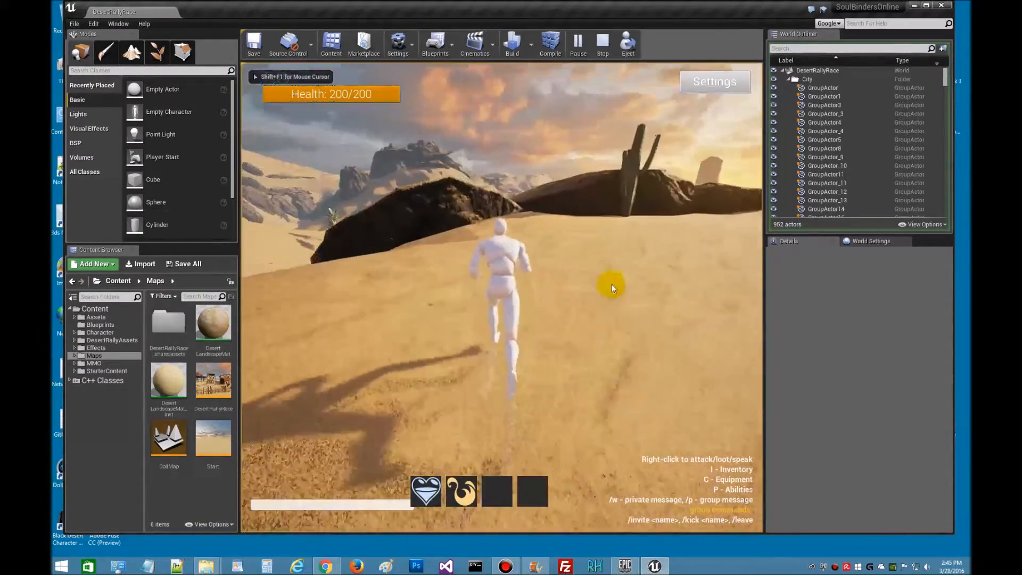
pyautogui.click(603, 43)
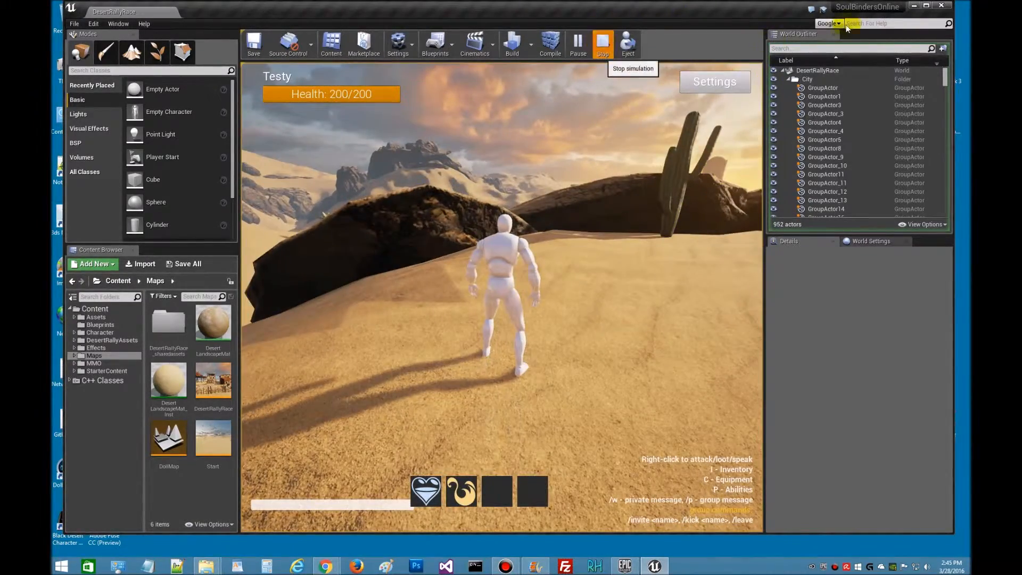
# Switch to File Explorer, look through the _Backups folder in _Project Build, and return to the _Project Build folder.
pyautogui.click(915, 6)
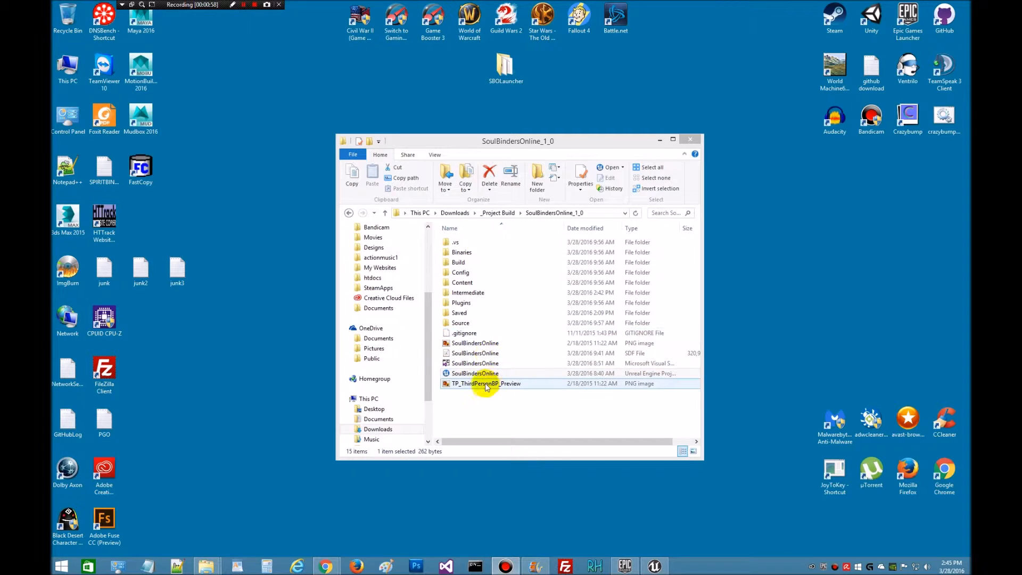
pyautogui.click(501, 215)
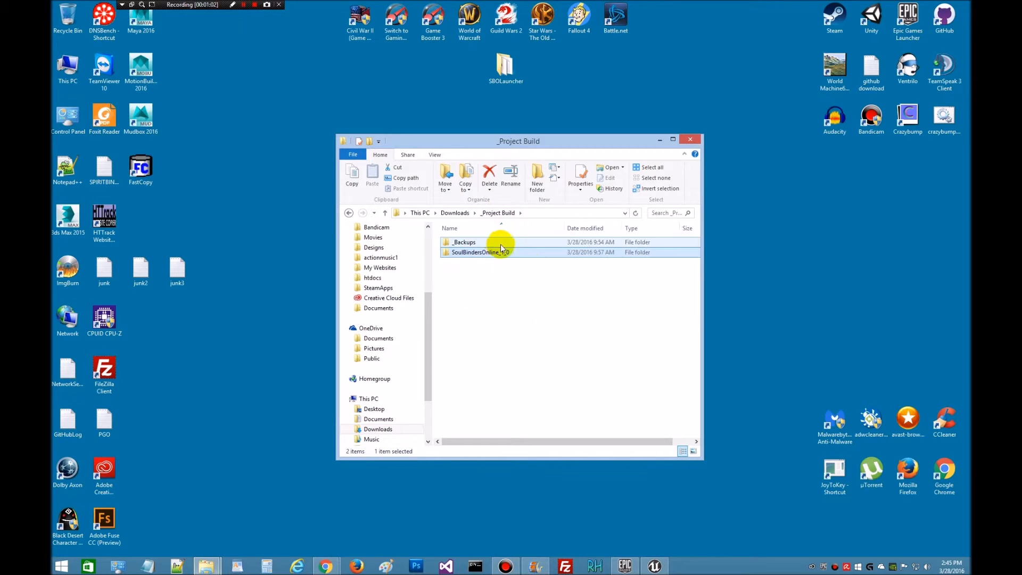
pyautogui.doubleClick(463, 243)
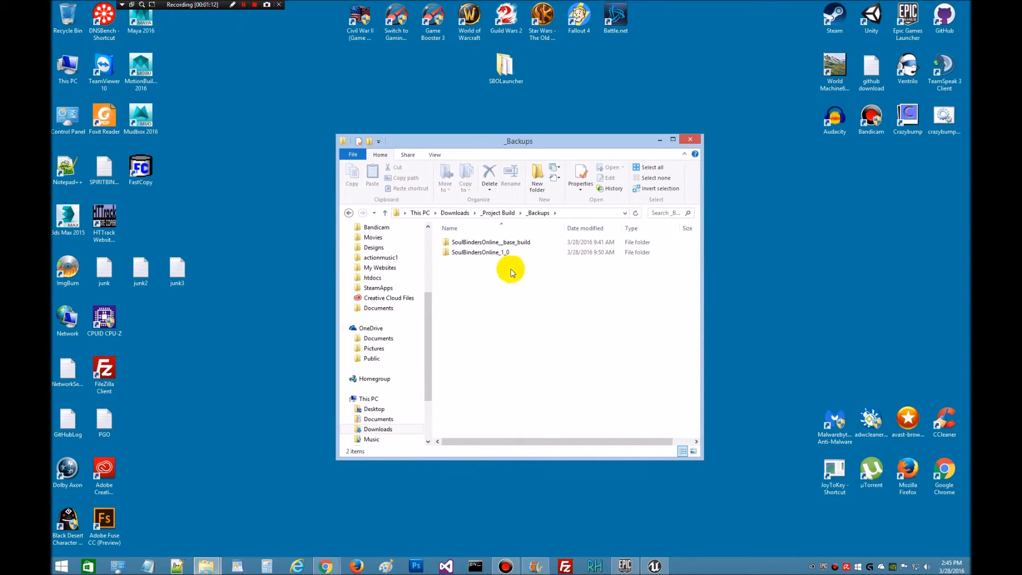
pyautogui.click(498, 212)
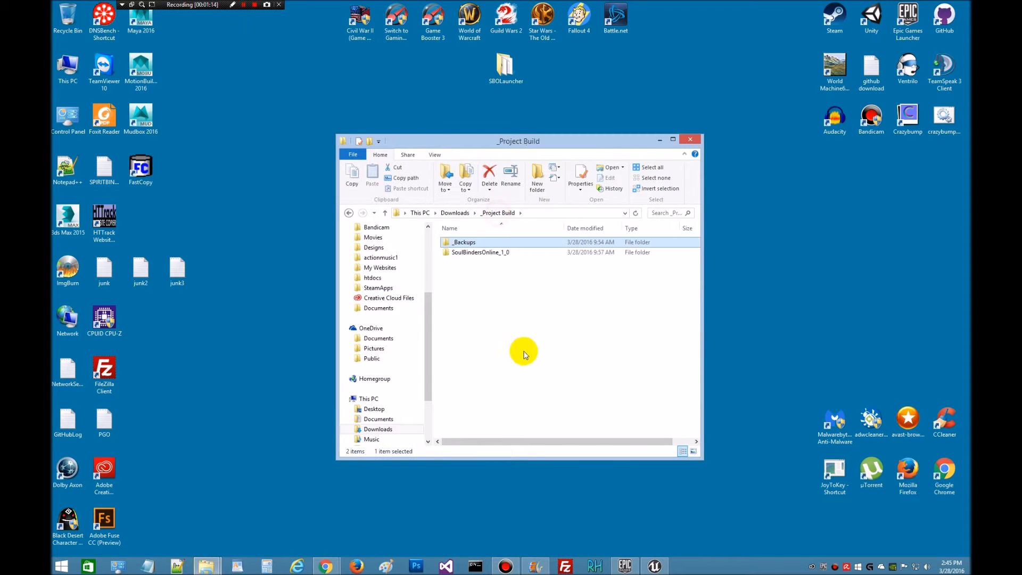